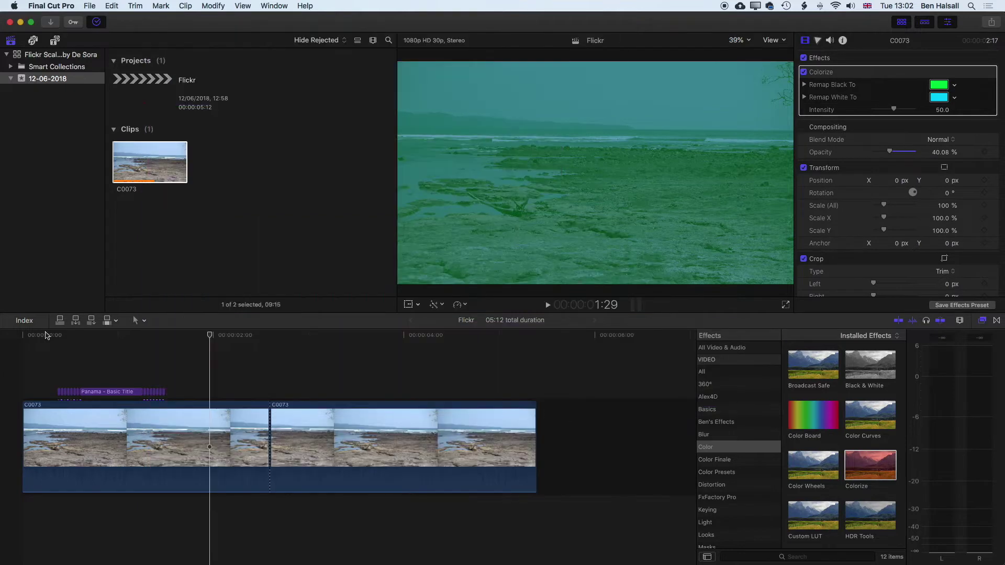
# Step: Play the opening of the Flickr project timeline to preview the finished Panama title over the first clip
pyautogui.click(46, 336)
pyautogui.press('space')
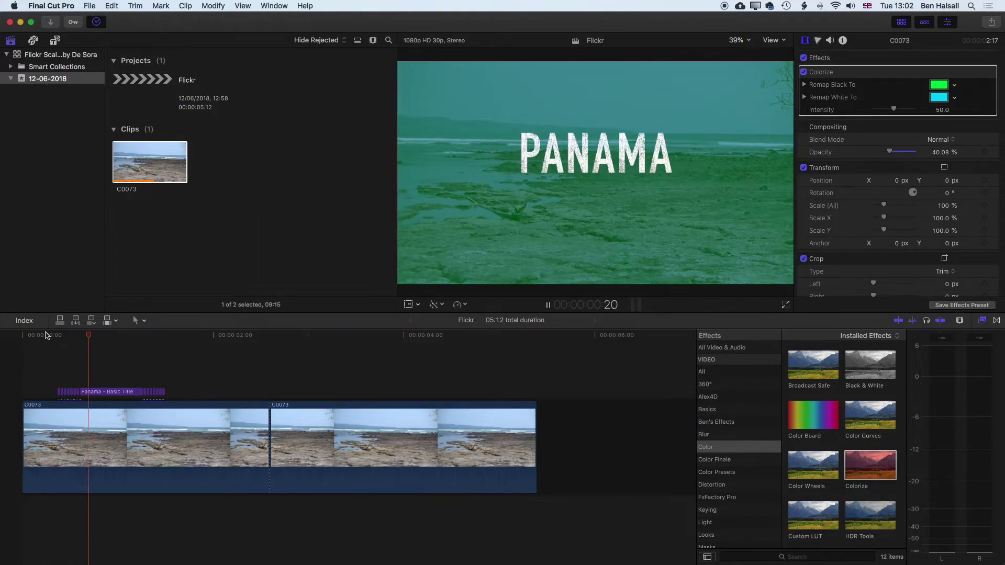
pyautogui.press('space')
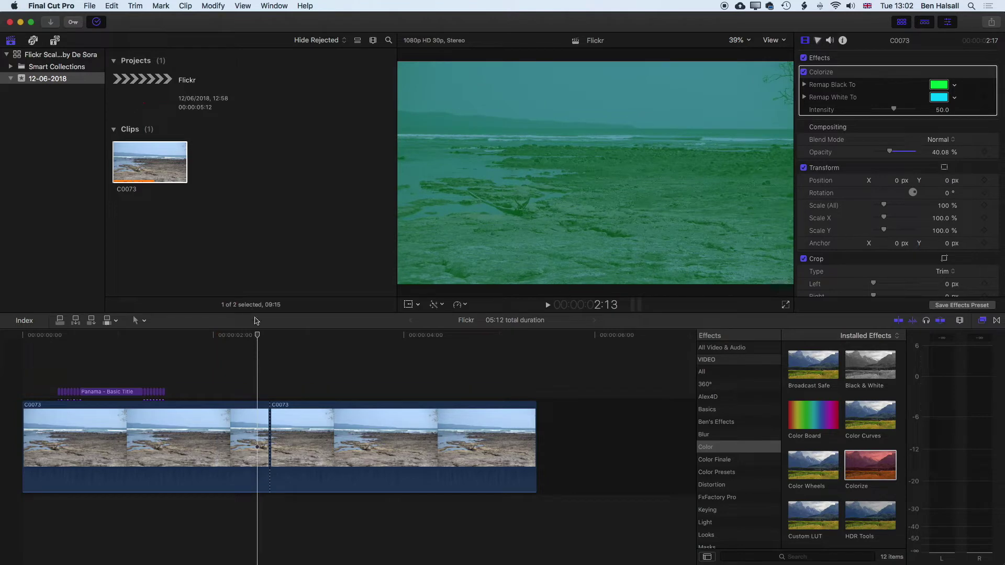
# Step: Select the second C0073 clip and review its video settings and the workspace display options
pyautogui.click(348, 445)
pyautogui.click(348, 335)
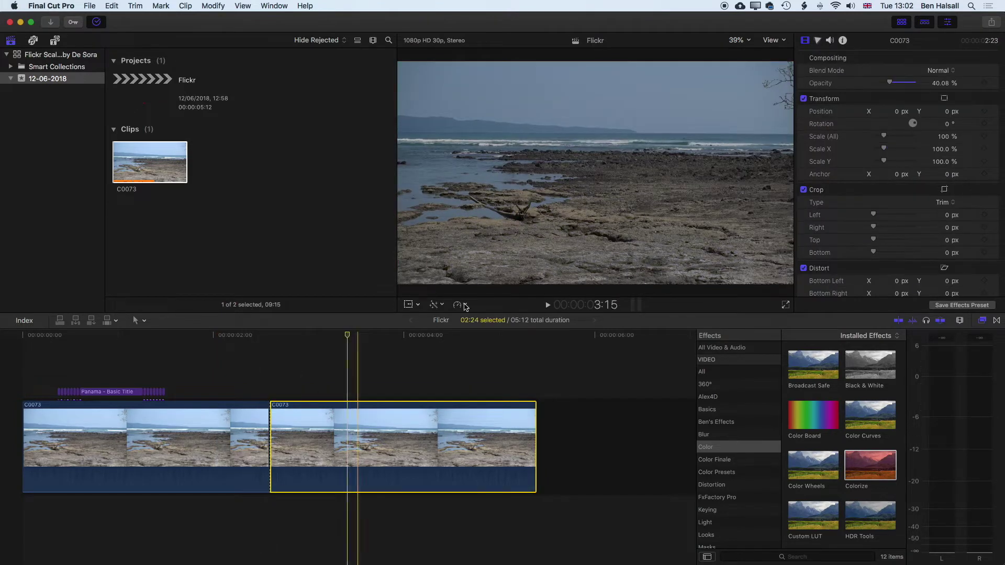
pyautogui.scroll(-5, 866, 57)
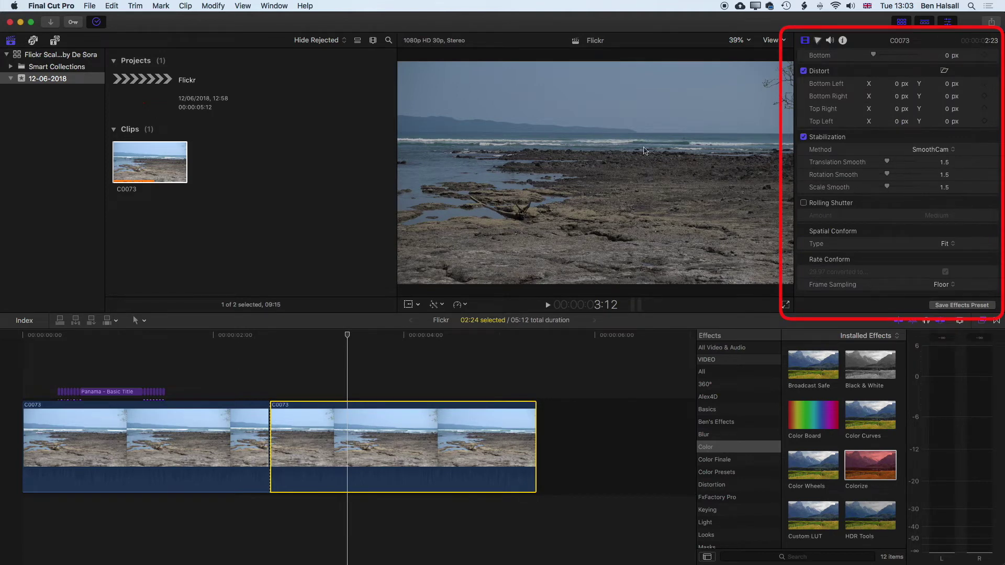
pyautogui.click(276, 4)
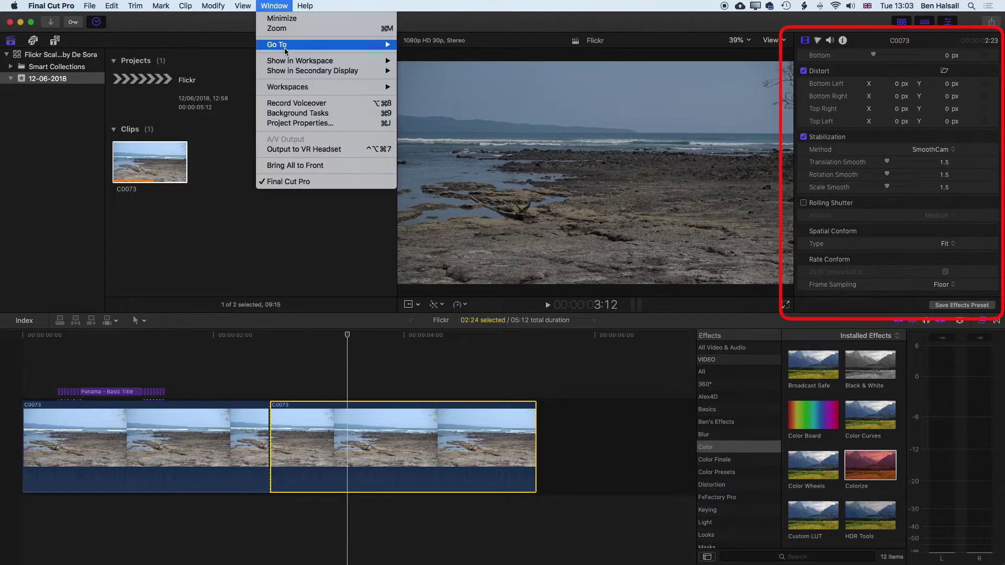
pyautogui.moveTo(289, 64)
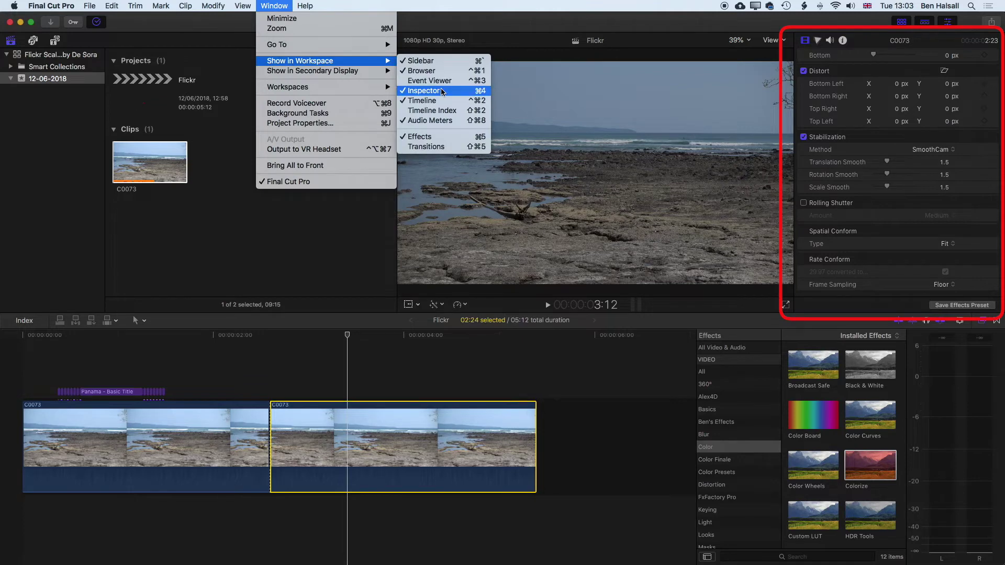
pyautogui.click(475, 3)
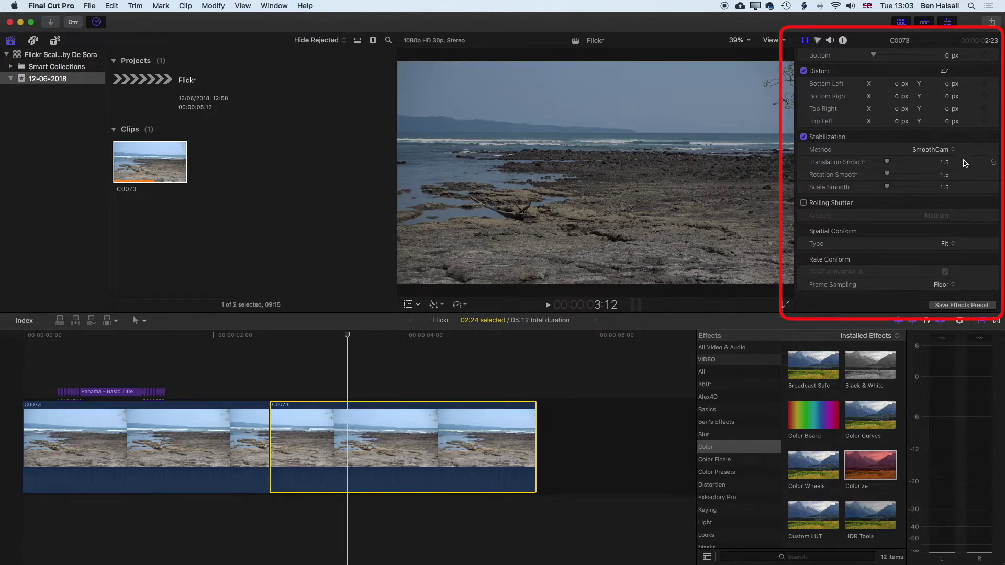
# Step: Play the second clip from near its start and park the playhead at 3:02
pyautogui.moveTo(349, 339); pyautogui.dragTo(298, 336)
pyautogui.press('space')
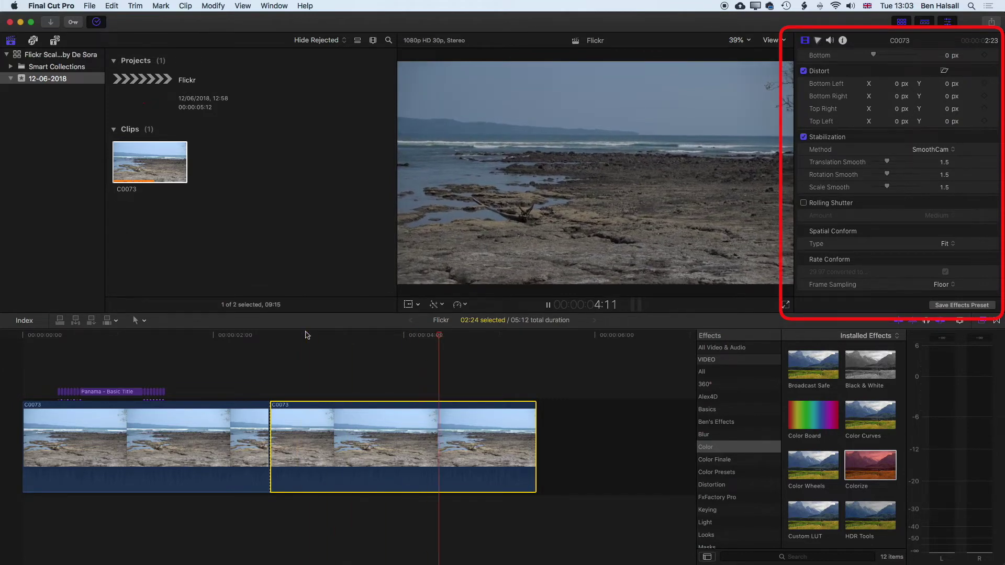
pyautogui.press('space')
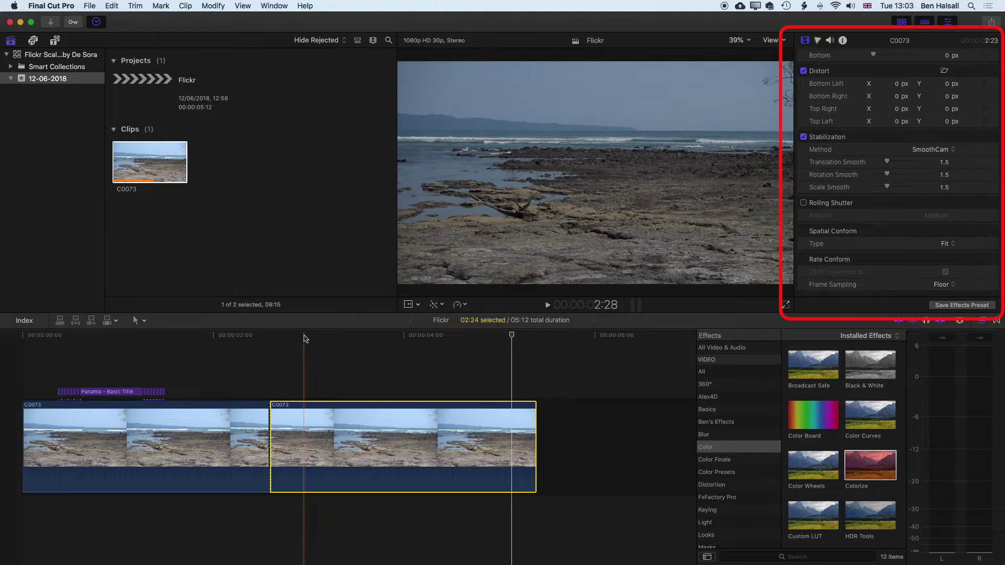
pyautogui.click(317, 336)
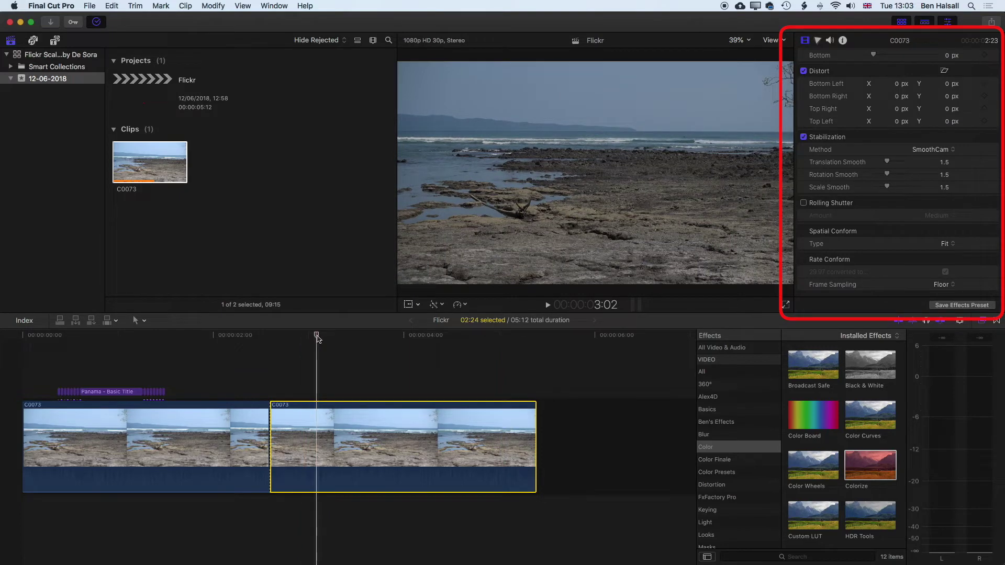
# Step: Add a Basic Title above the second clip, starting just after 3:02, and view it at 3:10
pyautogui.click(55, 41)
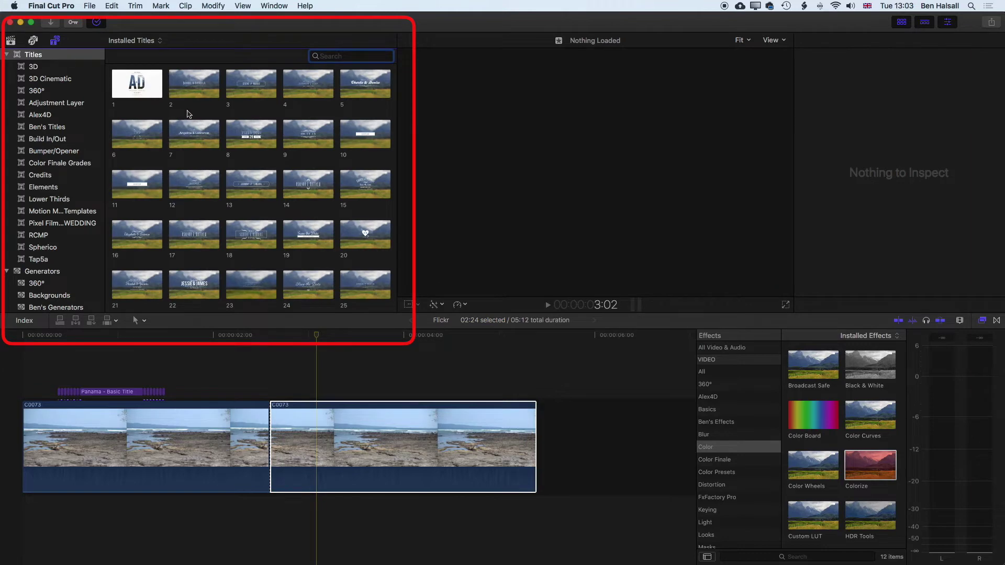
pyautogui.scroll(-2, 336, 157)
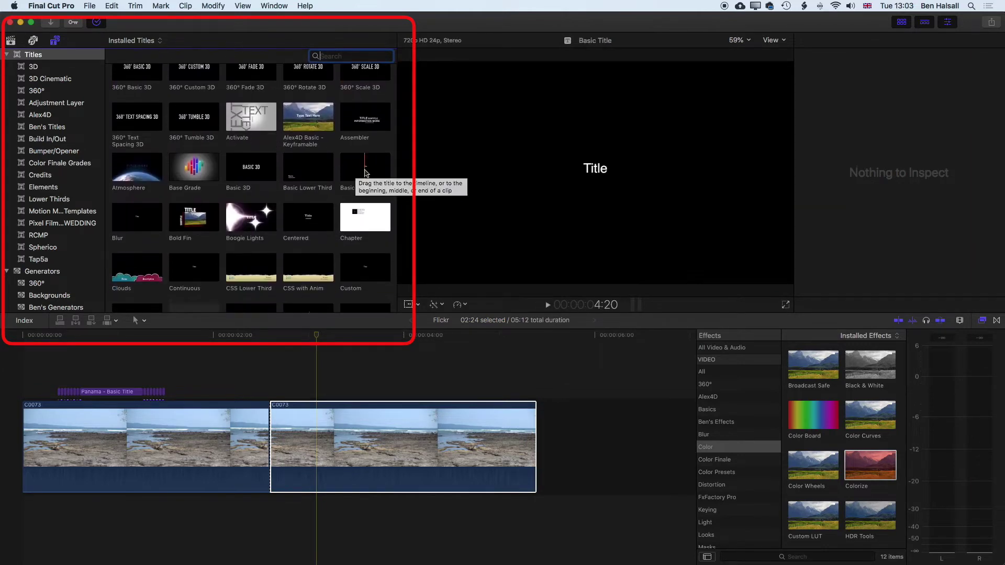
pyautogui.click(365, 173)
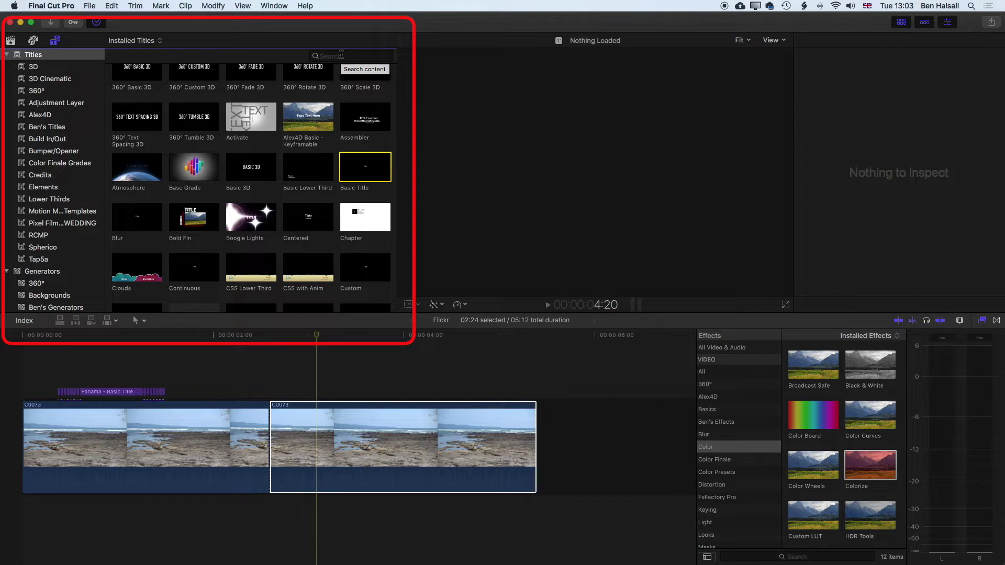
pyautogui.moveTo(361, 176); pyautogui.dragTo(325, 390)
pyautogui.press('super+4')
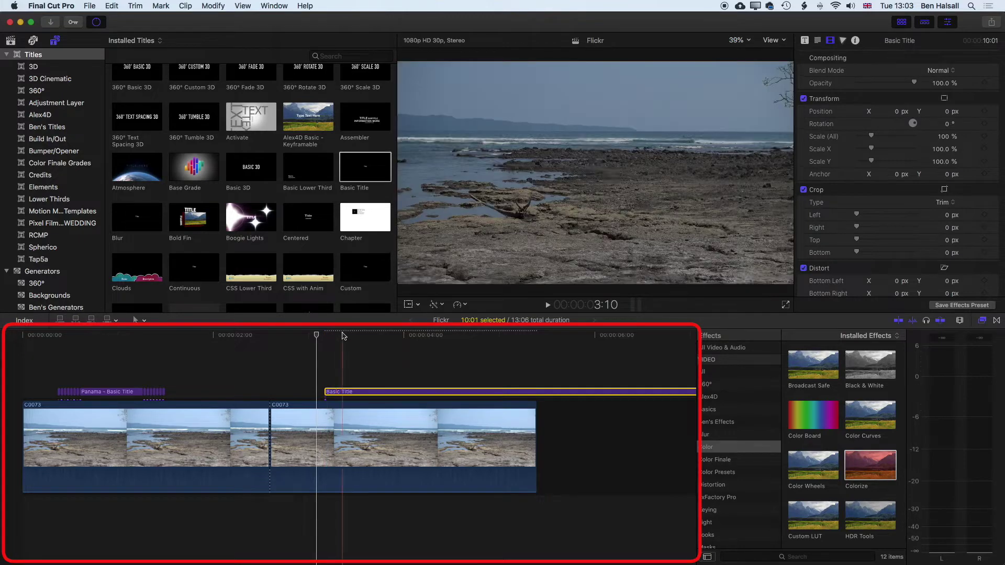
pyautogui.click(343, 334)
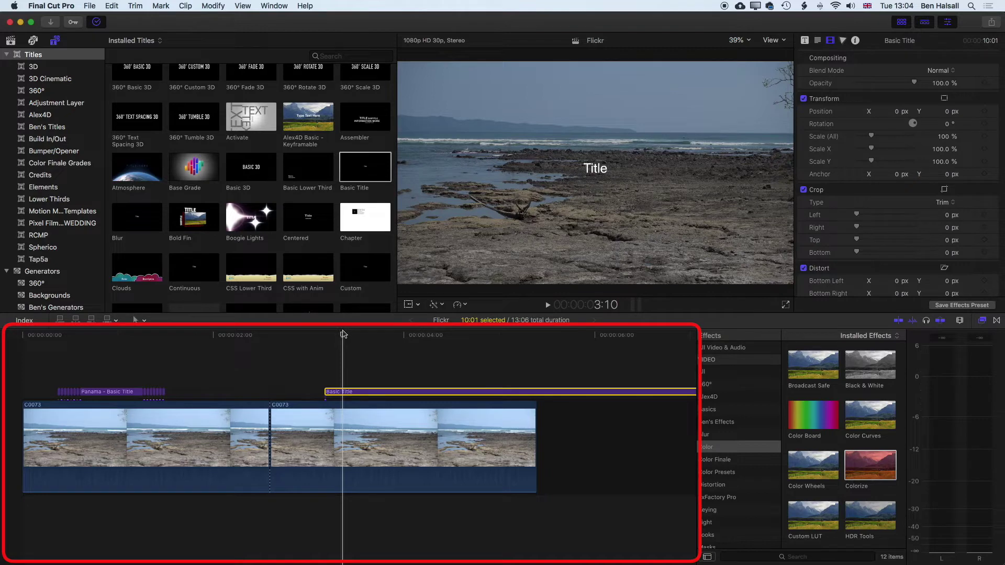
# Step: Shorten the new Basic Title to 1:03 by cutting it with the Blade tool and deleting the remainder
pyautogui.click(144, 321)
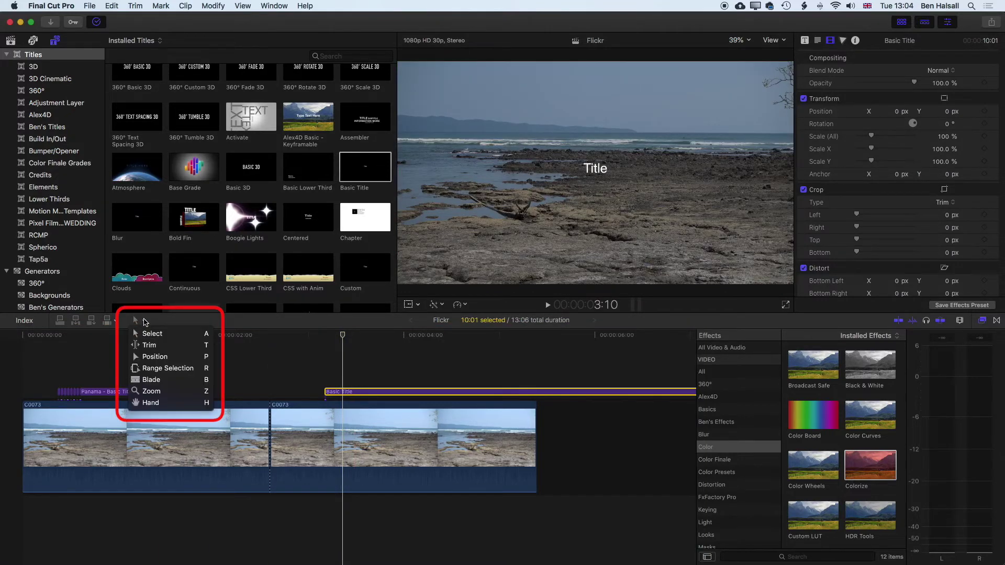
pyautogui.click(152, 379)
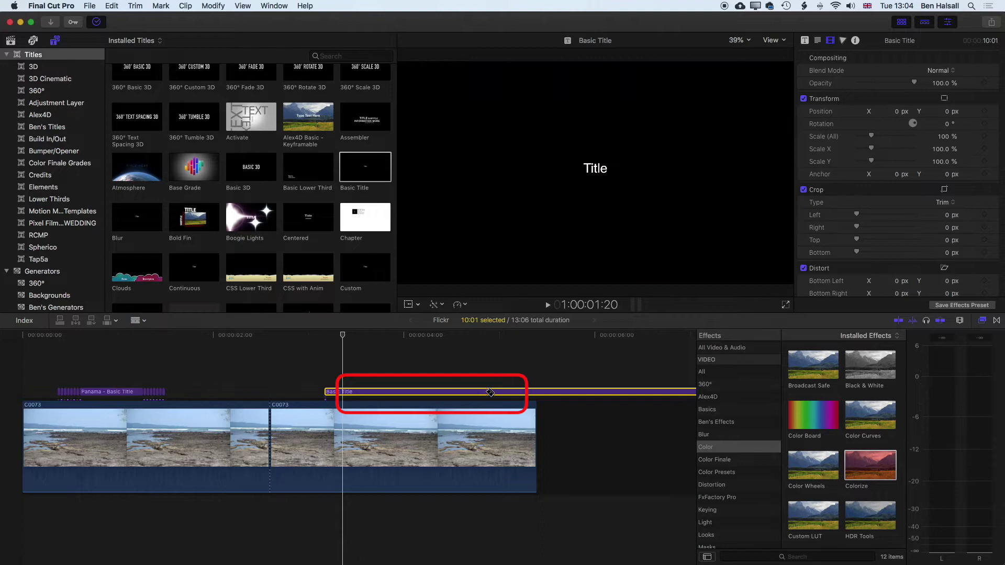
pyautogui.click(430, 392)
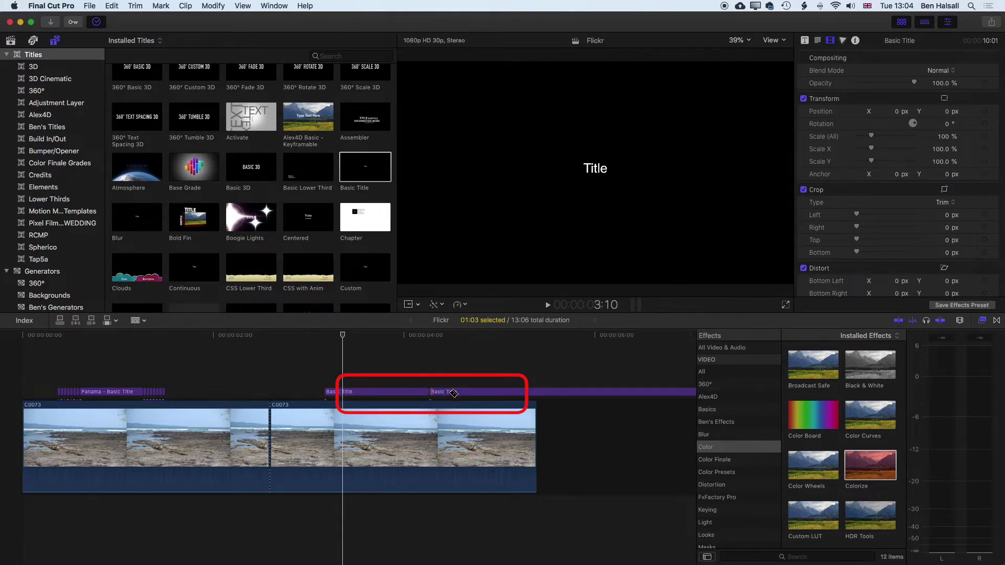
pyautogui.click(147, 323)
pyautogui.click(178, 335)
pyautogui.click(494, 392)
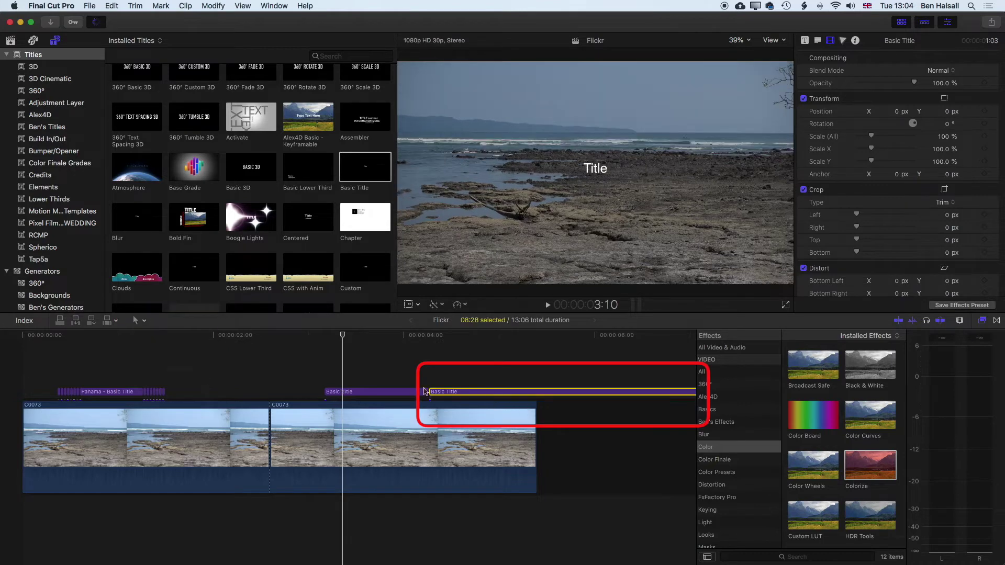
pyautogui.press('Delete')
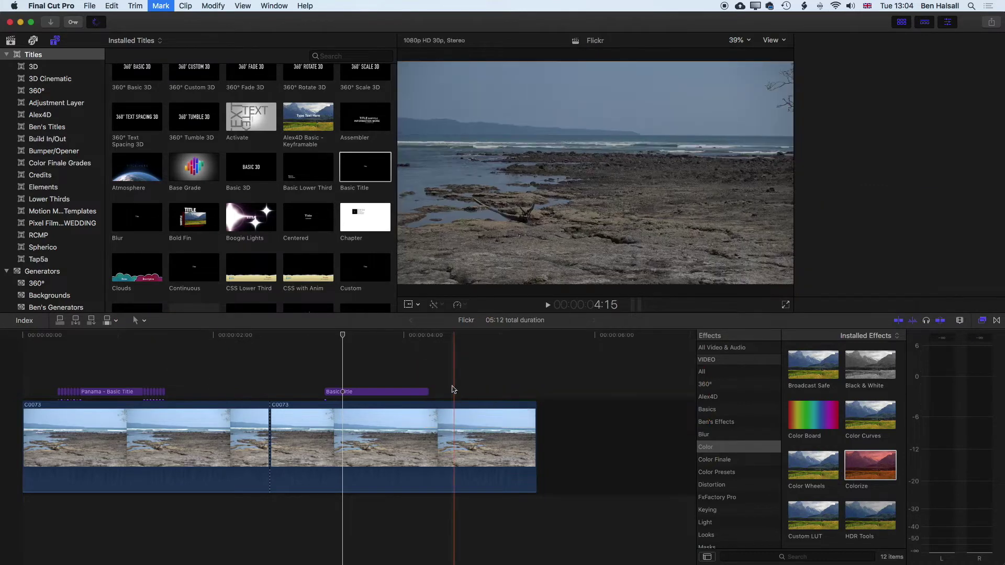
# Step: Replace the text of the shortened Basic Title with "Panama"
pyautogui.click(351, 391)
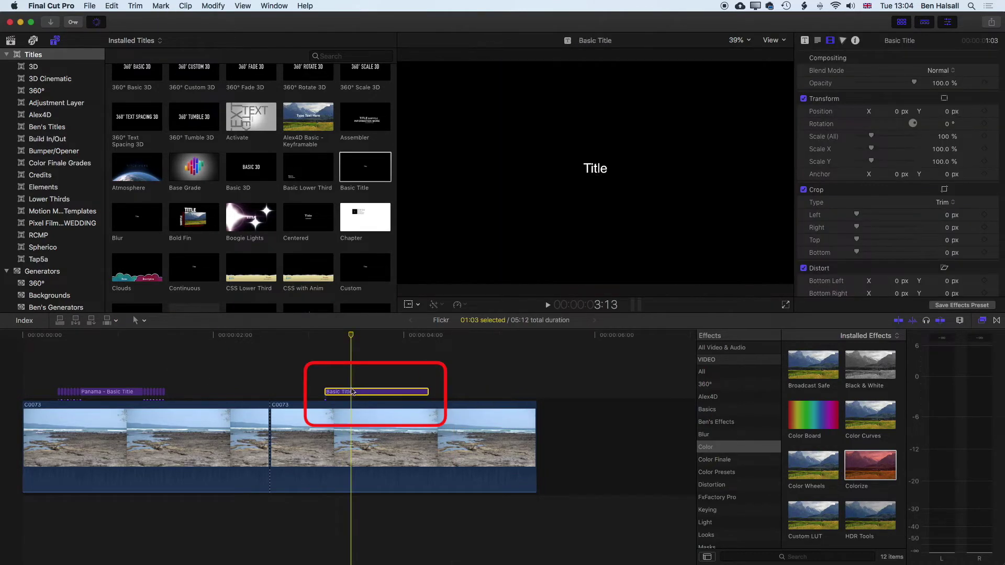
pyautogui.click(818, 41)
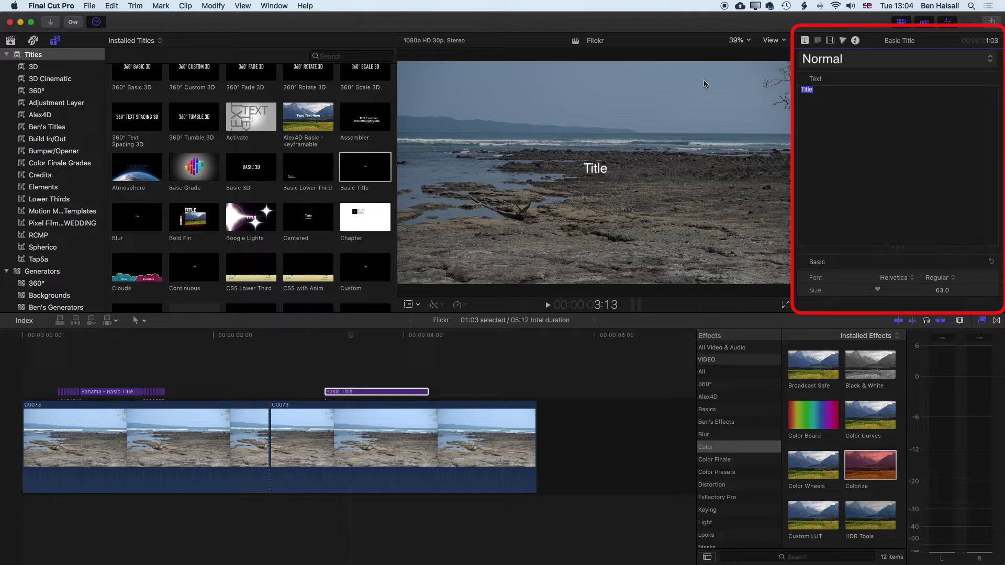
pyautogui.write('Panama')
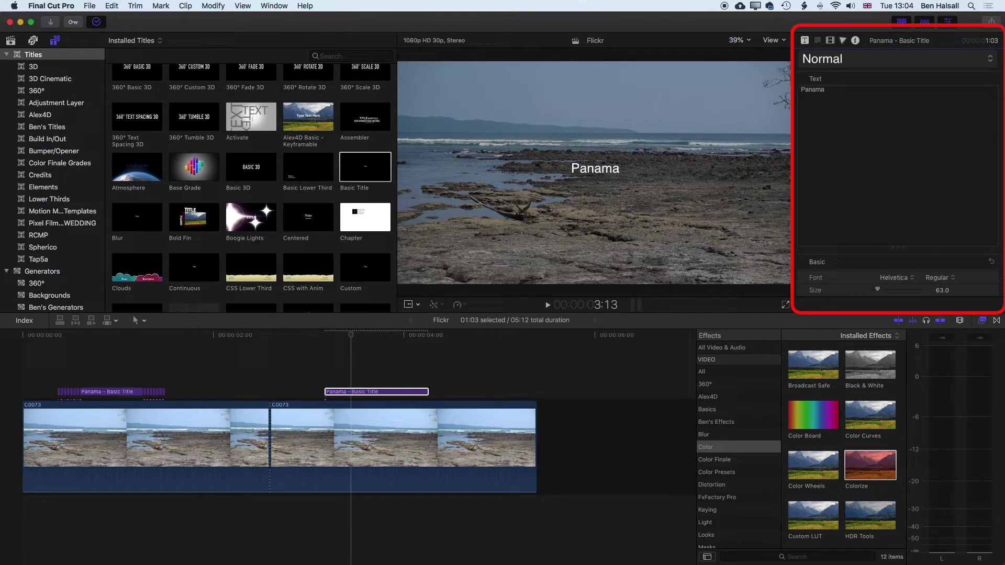
# Step: Apply the Grunge 2D style to the new Panama title
pyautogui.click(836, 60)
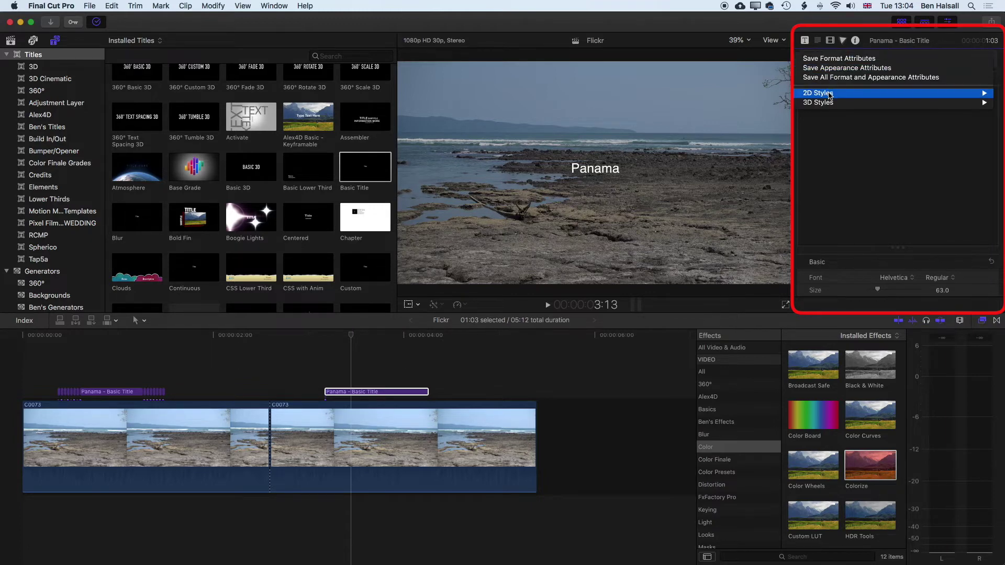
pyautogui.moveTo(830, 93)
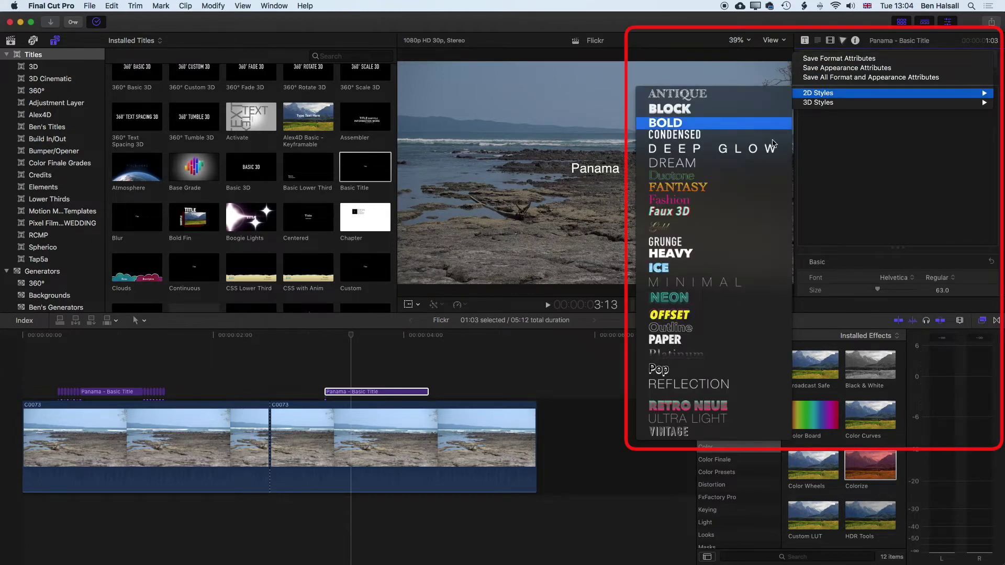
pyautogui.click(725, 246)
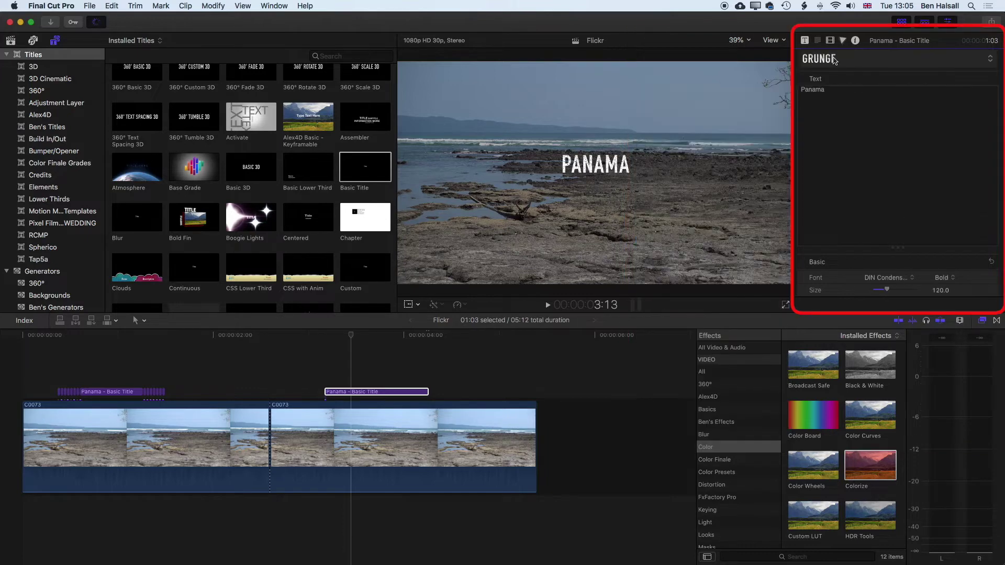
# Step: Enlarge the Panama title text to size 424 and review the remaining text settings
pyautogui.scroll(-2, 839, 282)
pyautogui.scroll(-1, 839, 282)
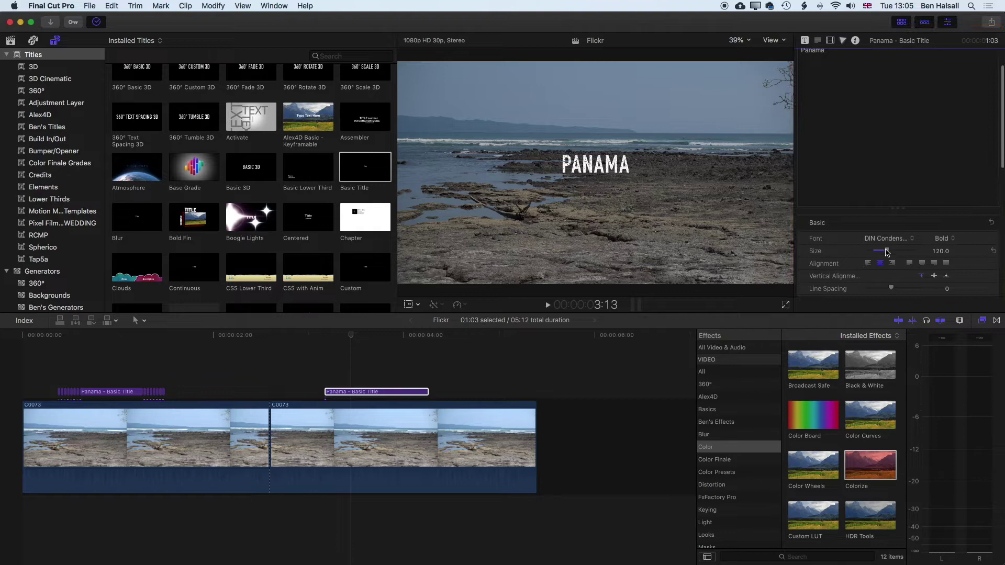
pyautogui.moveTo(887, 251); pyautogui.dragTo(935, 255)
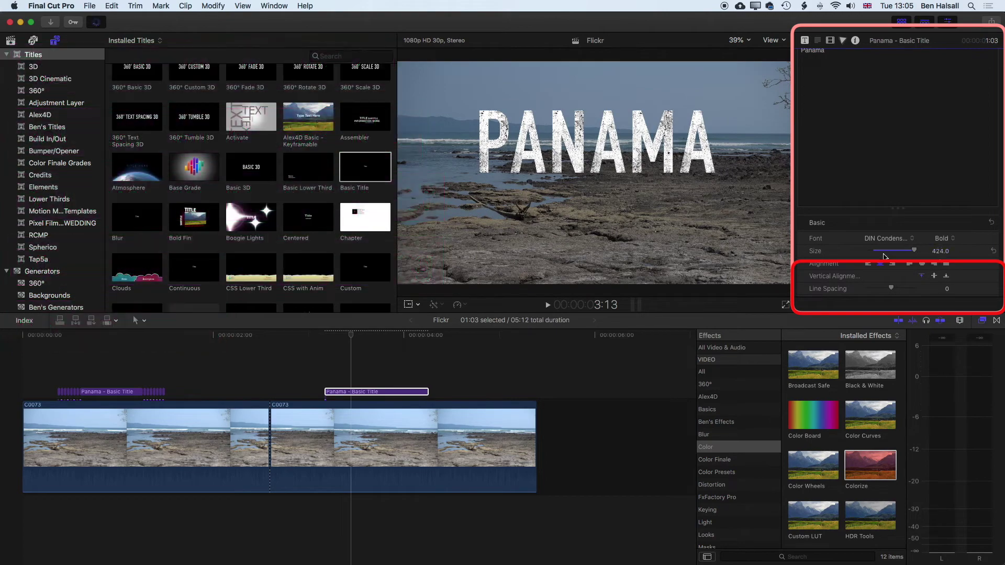
pyautogui.scroll(-5, 858, 252)
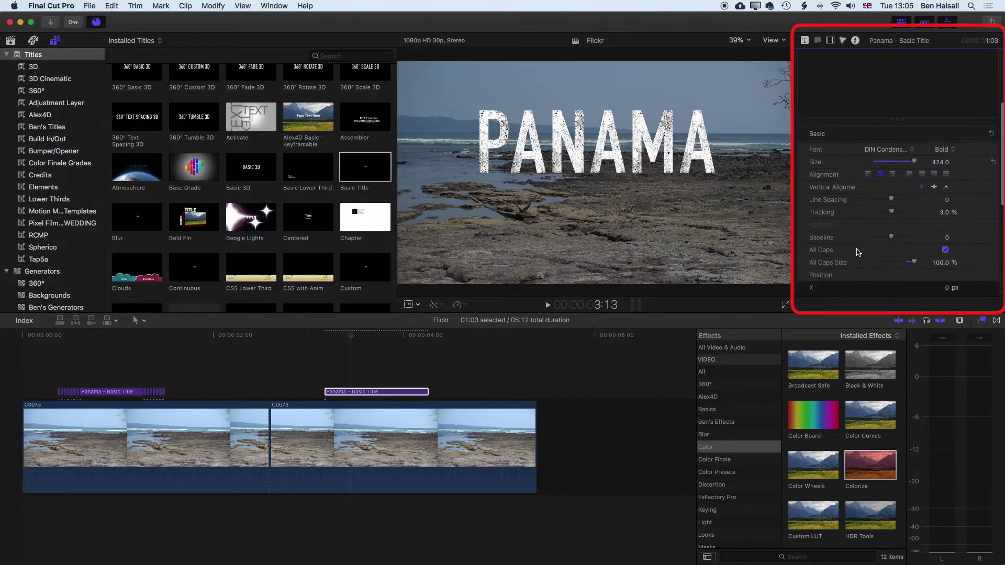
pyautogui.scroll(-10, 858, 252)
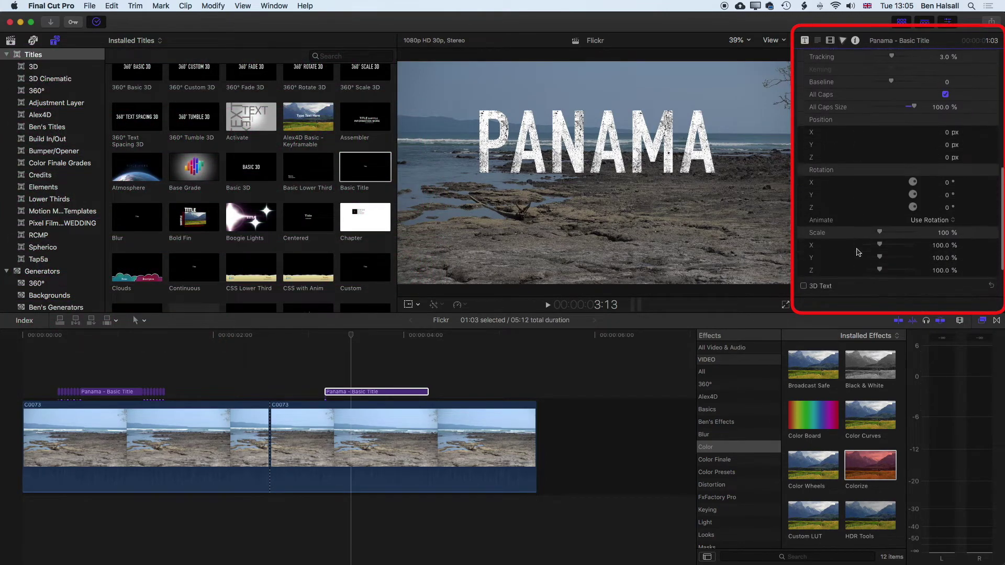
pyautogui.scroll(15, 857, 252)
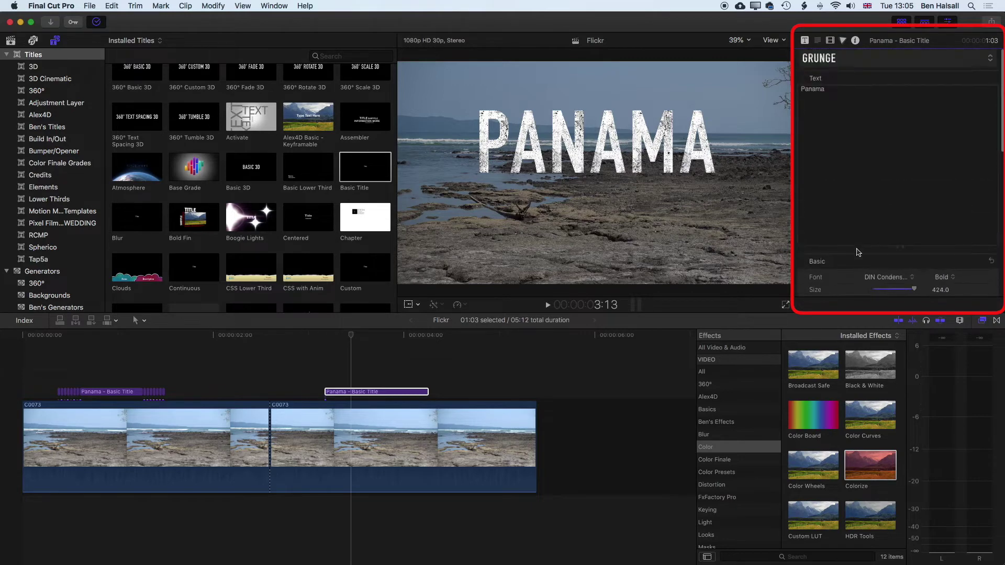
# Step: Try the Darken blend mode on the Panama title and undo it
pyautogui.click(831, 40)
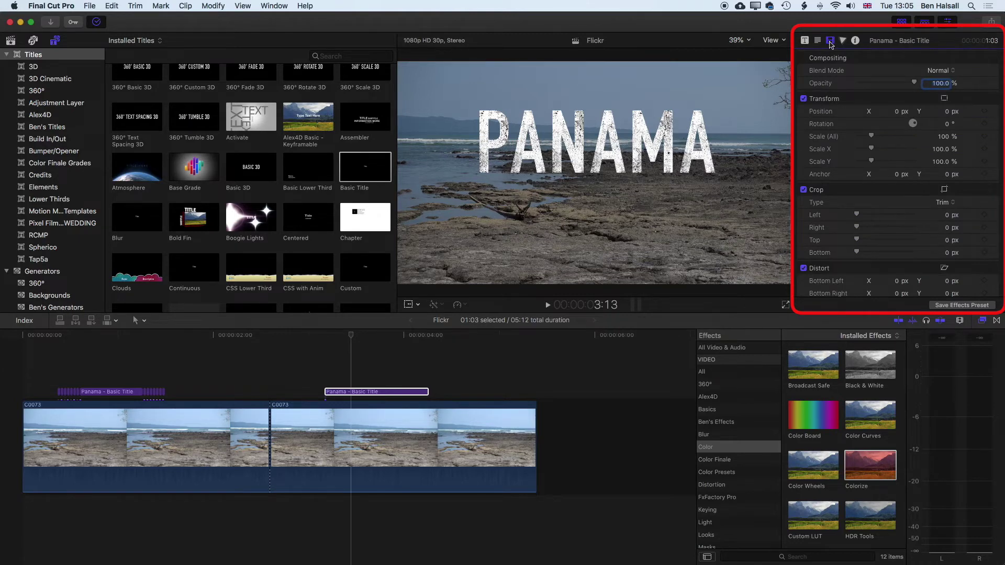
pyautogui.click(938, 71)
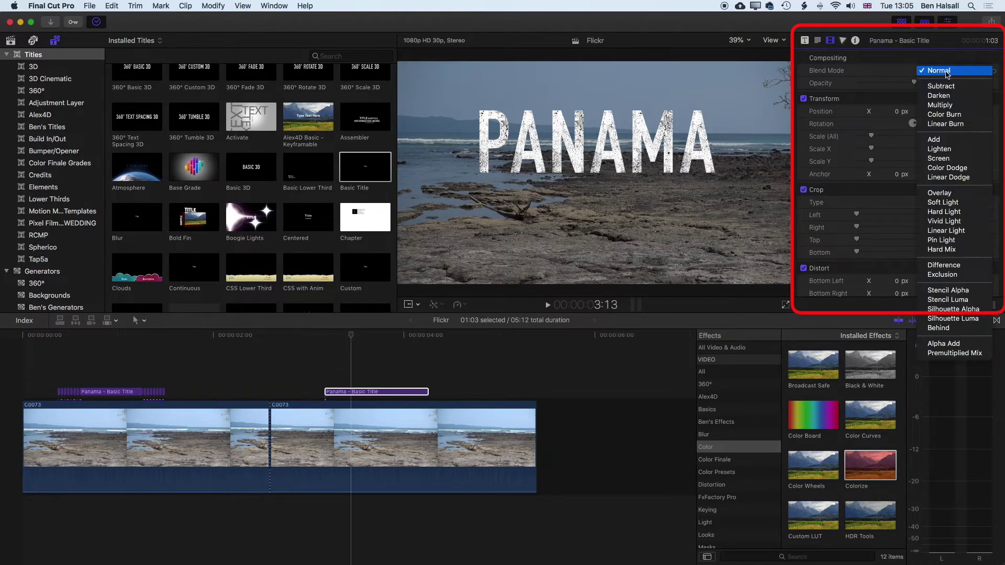
pyautogui.click(942, 96)
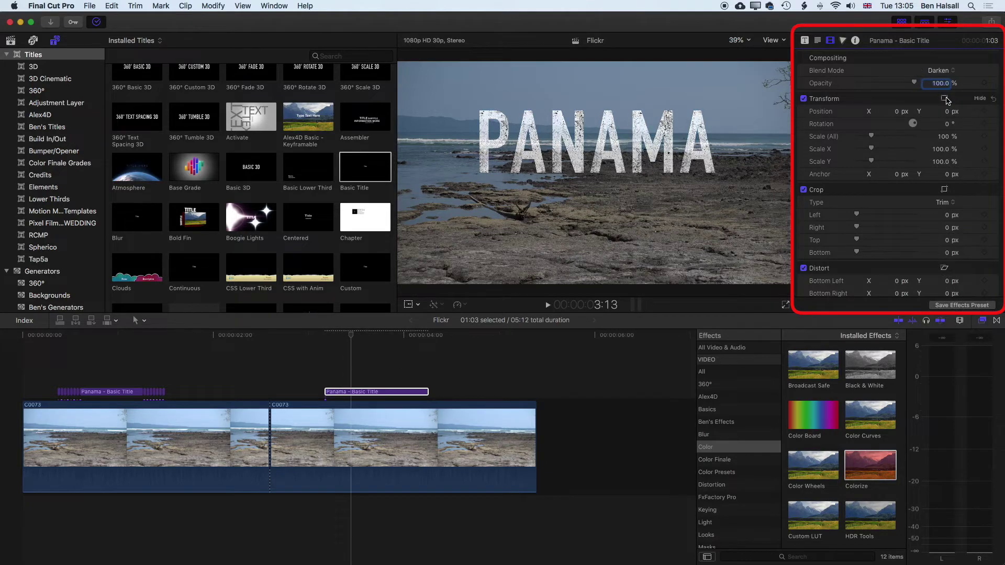
pyautogui.press('super+z')
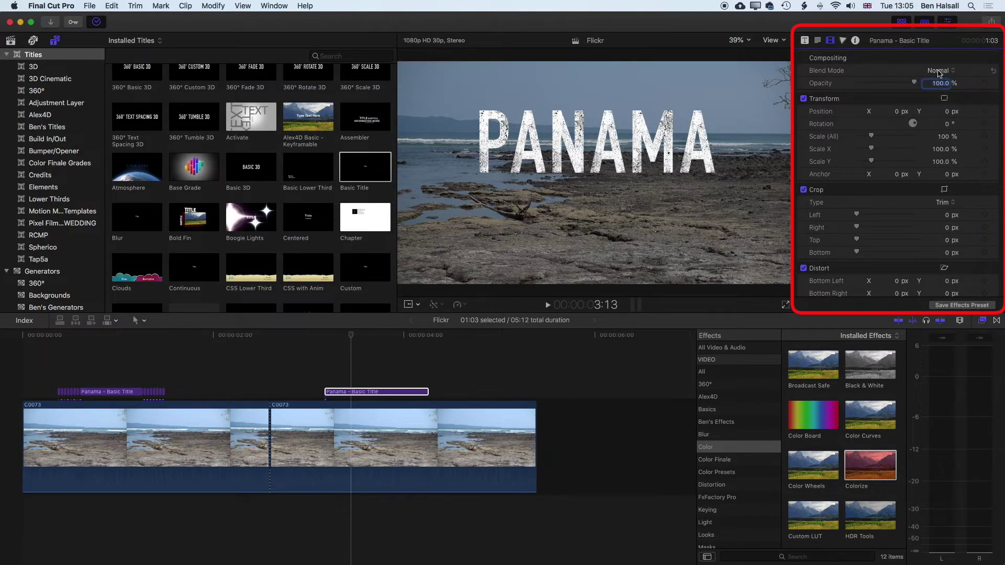
# Step: Set the Panama title's blend mode to Lighten and reposition it lower in the frame, at about X -20 px, Y -151 px
pyautogui.click(938, 72)
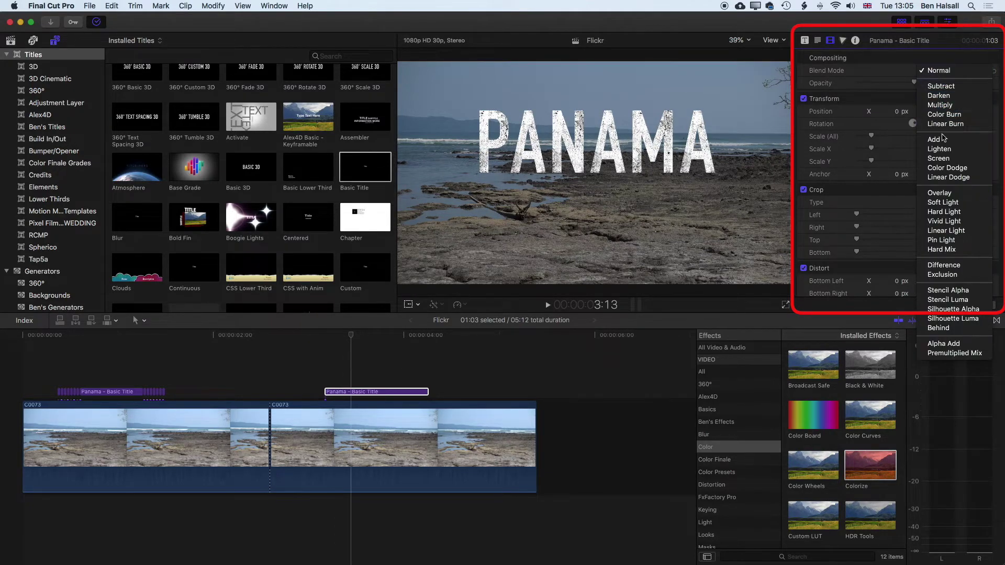
pyautogui.click(943, 149)
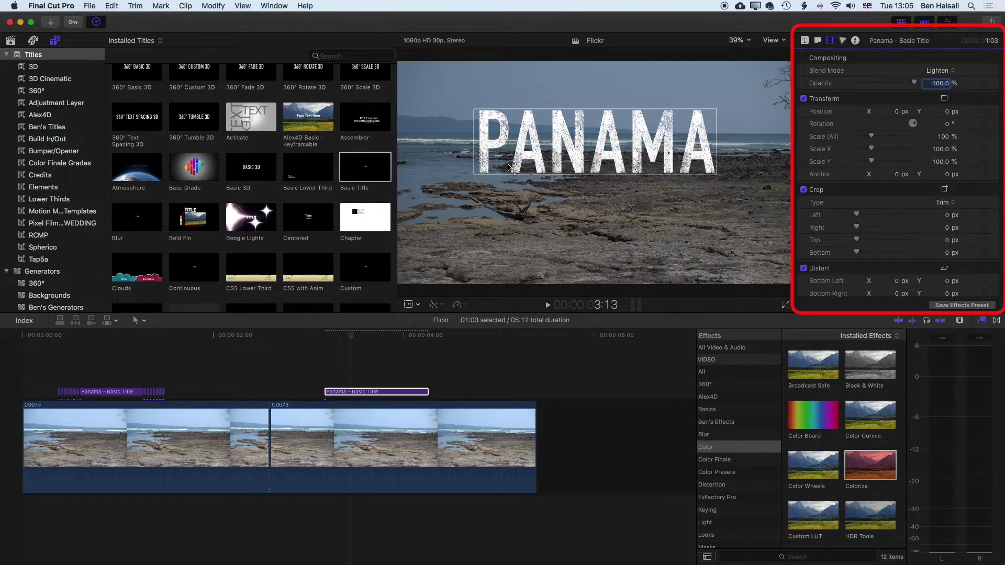
pyautogui.moveTo(601, 153); pyautogui.dragTo(572, 185)
pyautogui.click(576, 150)
# Step: Lower the second beach clip's opacity to about 19% and place the playhead at the start of its Panama title
pyautogui.click(381, 445)
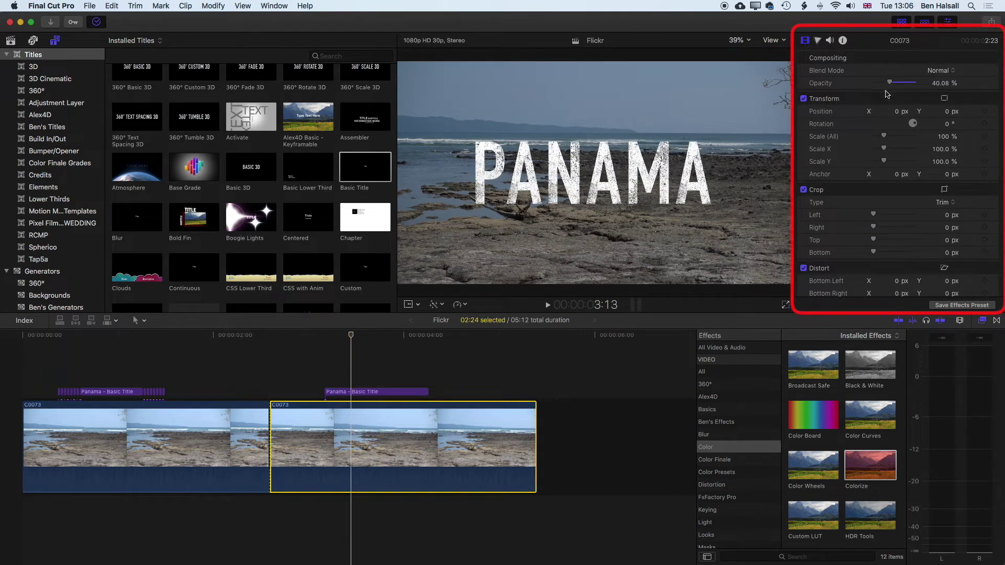
pyautogui.moveTo(890, 83)
pyautogui.mouseDown()
pyautogui.moveTo(922, 84)
pyautogui.moveTo(883, 85)
pyautogui.mouseUp()
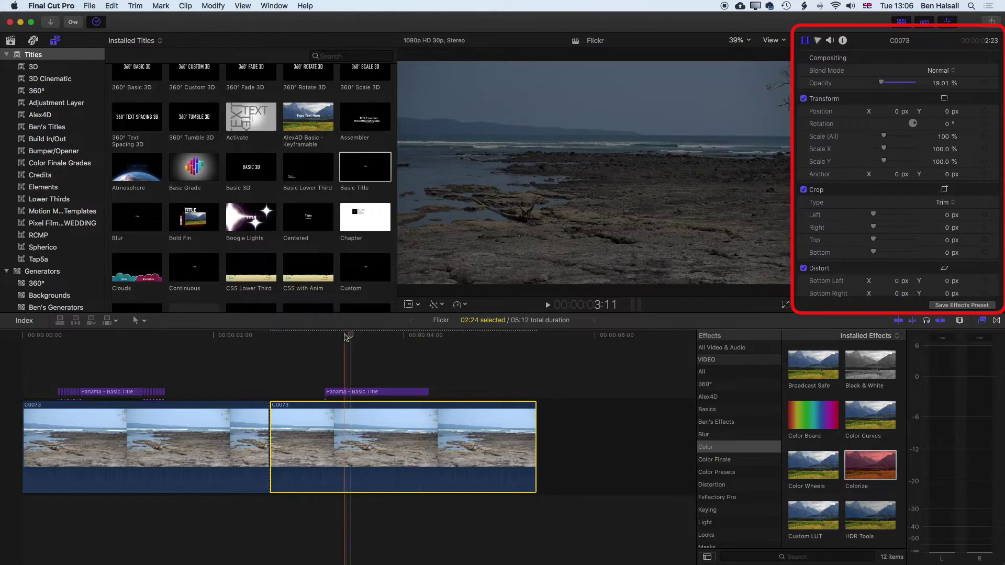
pyautogui.click(324, 336)
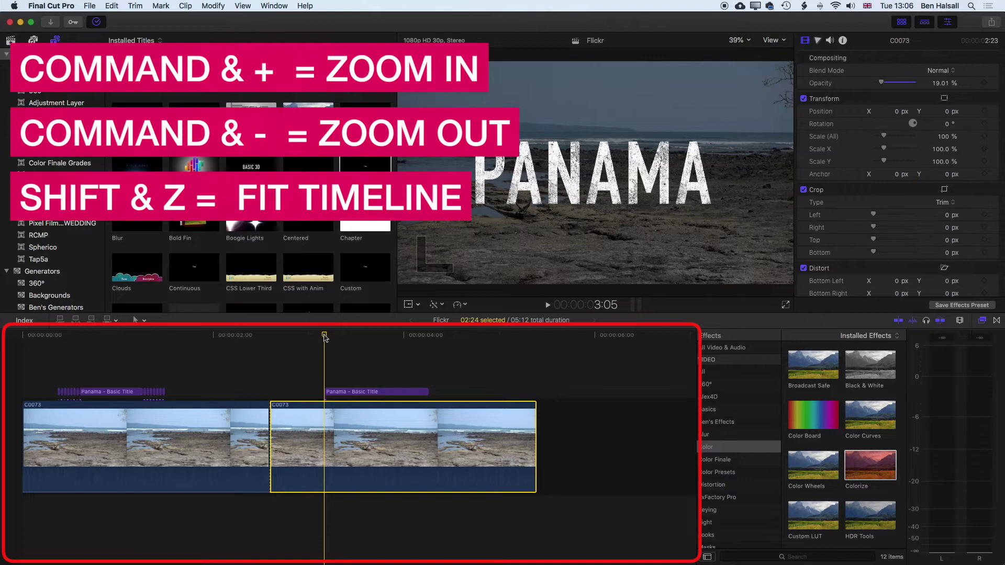
# Step: Slice the opening of the second Panama title into seven one-frame pieces with the Blade tool
pyautogui.press('super+equal')
pyautogui.press('super+equal')
pyautogui.press('super+equal')
pyautogui.press('super+equal')
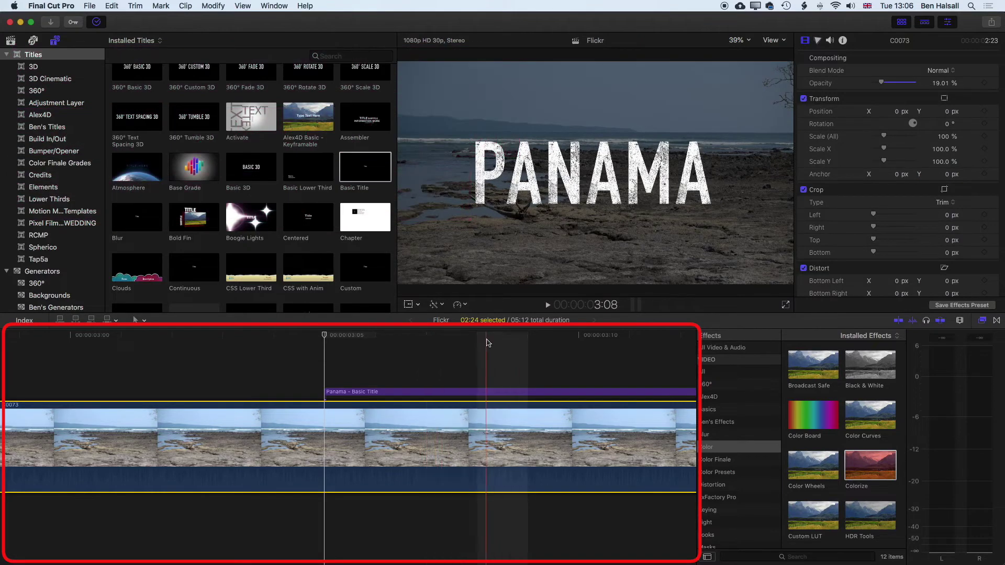
pyautogui.press('super+minus')
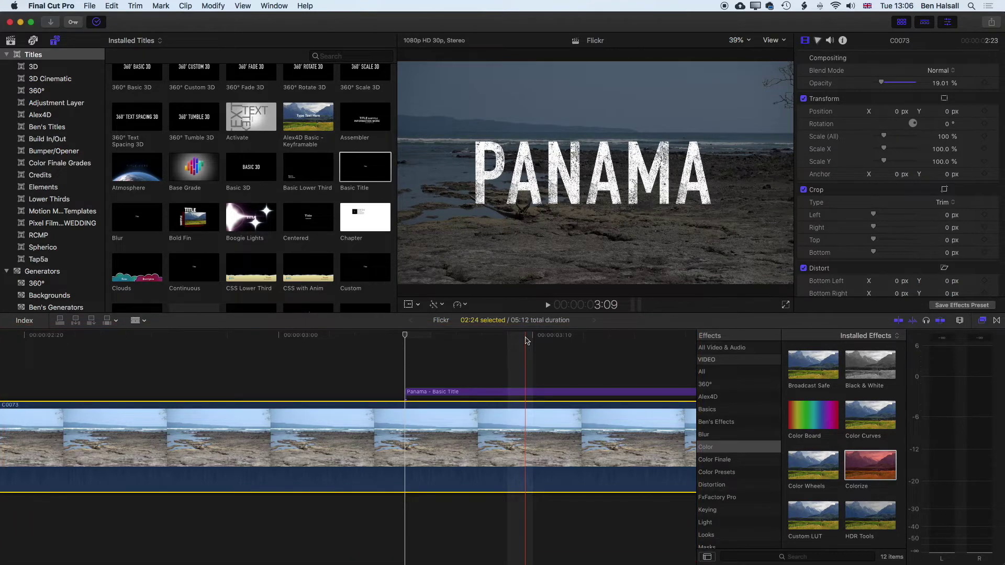
pyautogui.click(139, 320)
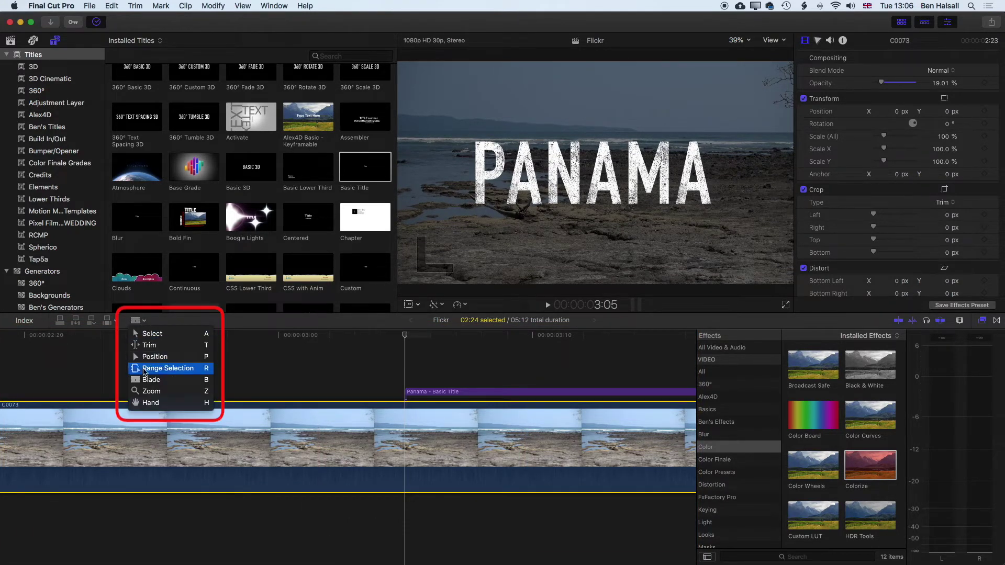
pyautogui.click(165, 322)
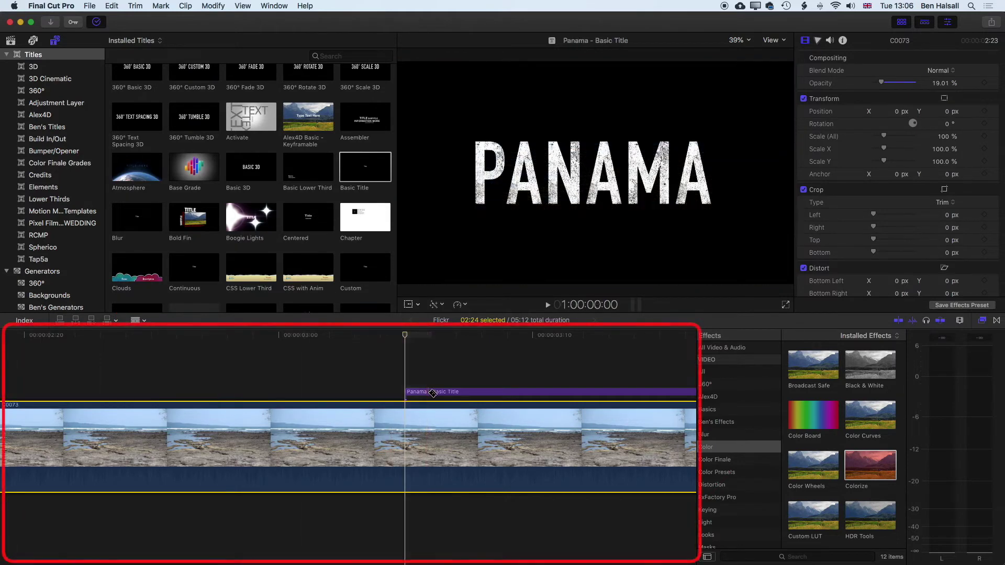
pyautogui.click(433, 393)
pyautogui.click(453, 392)
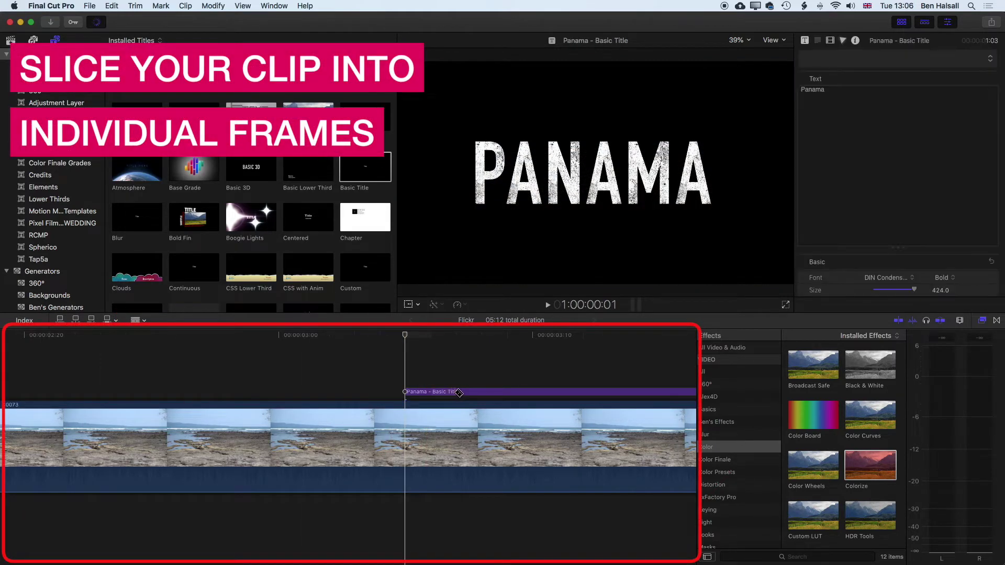
pyautogui.click(461, 394)
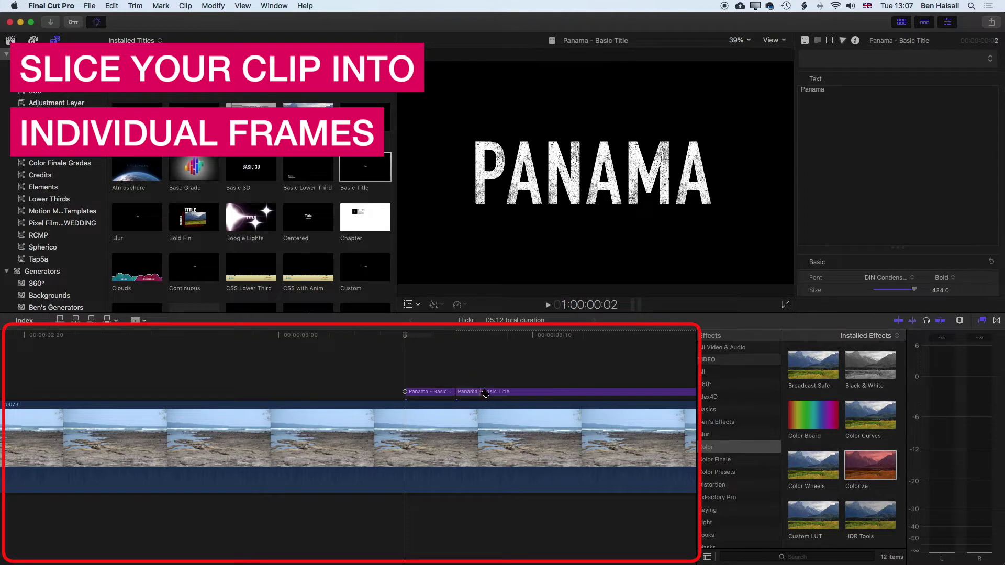
pyautogui.click(488, 392)
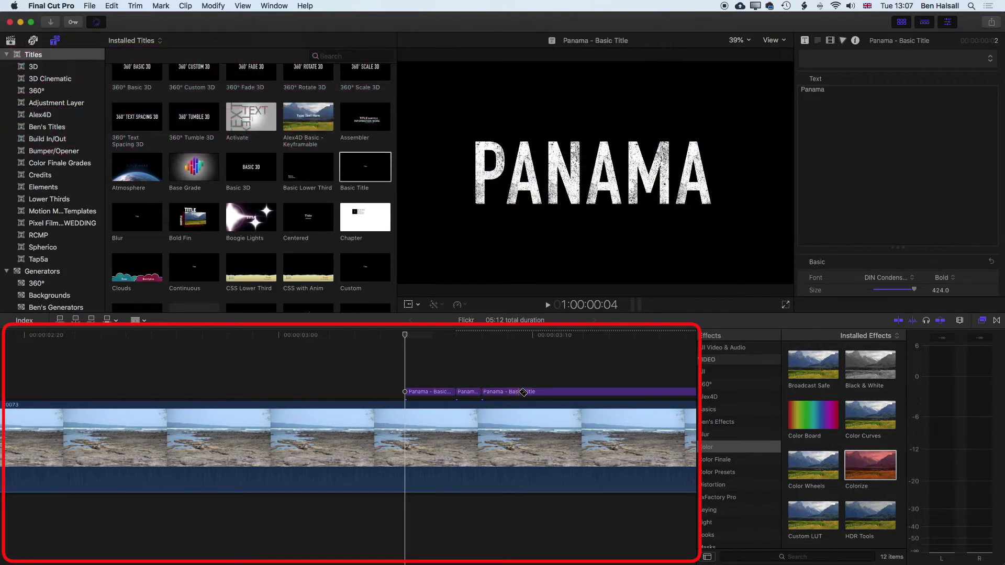
pyautogui.click(537, 392)
pyautogui.click(507, 392)
pyautogui.click(559, 392)
pyautogui.click(584, 392)
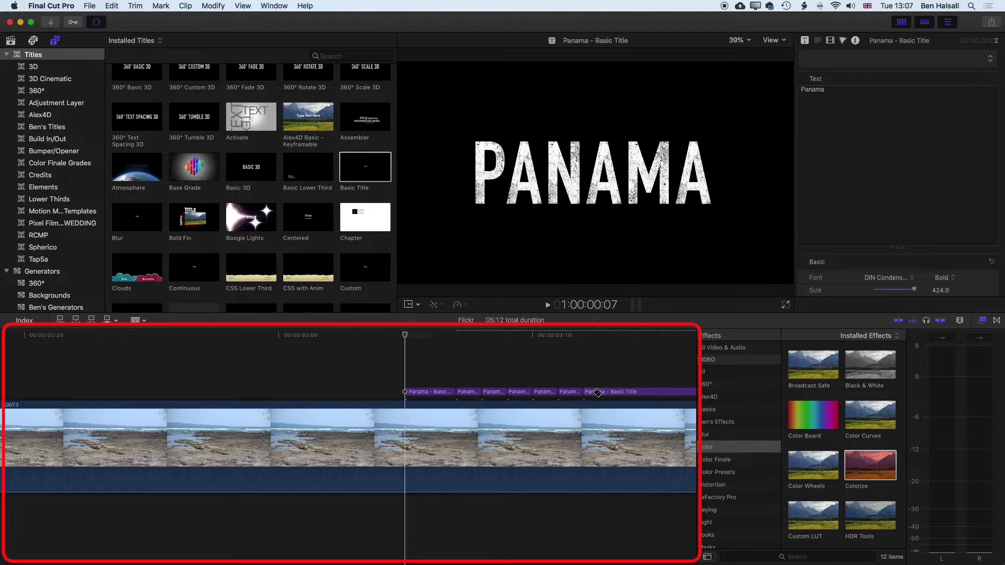
pyautogui.click(431, 392)
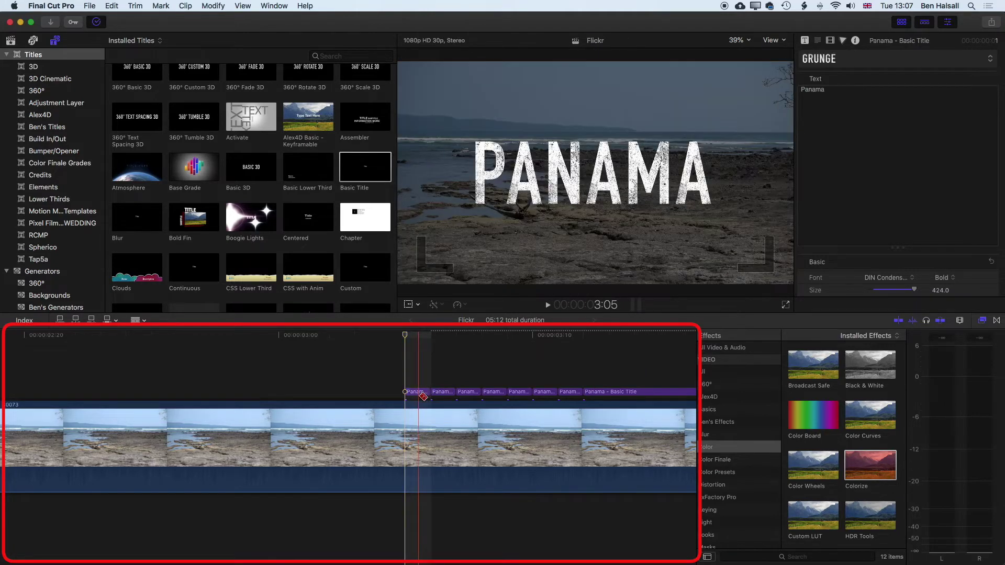
# Step: Return to the Select tool and disable the first, third, fifth and seventh one-frame title pieces
pyautogui.click(138, 321)
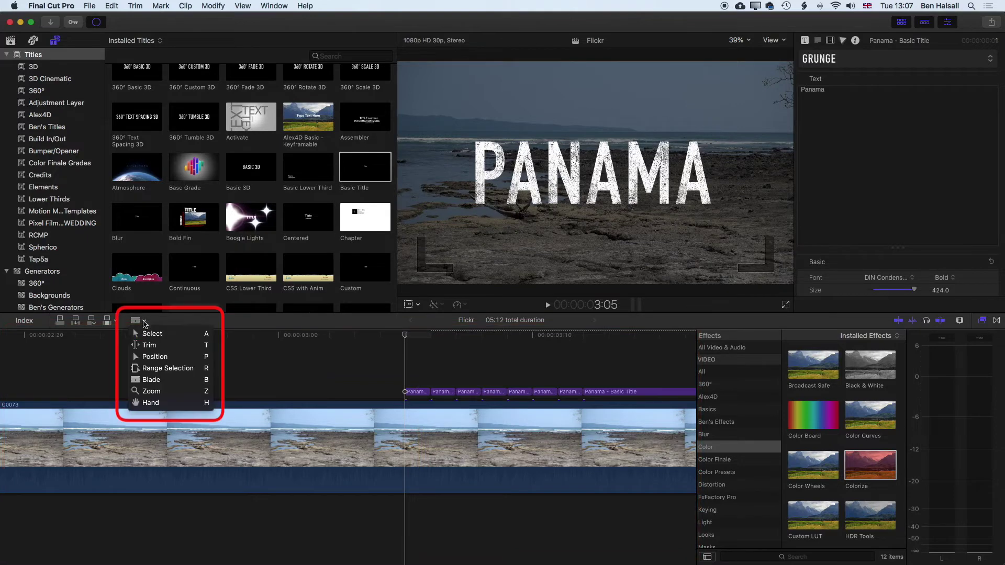
pyautogui.click(147, 338)
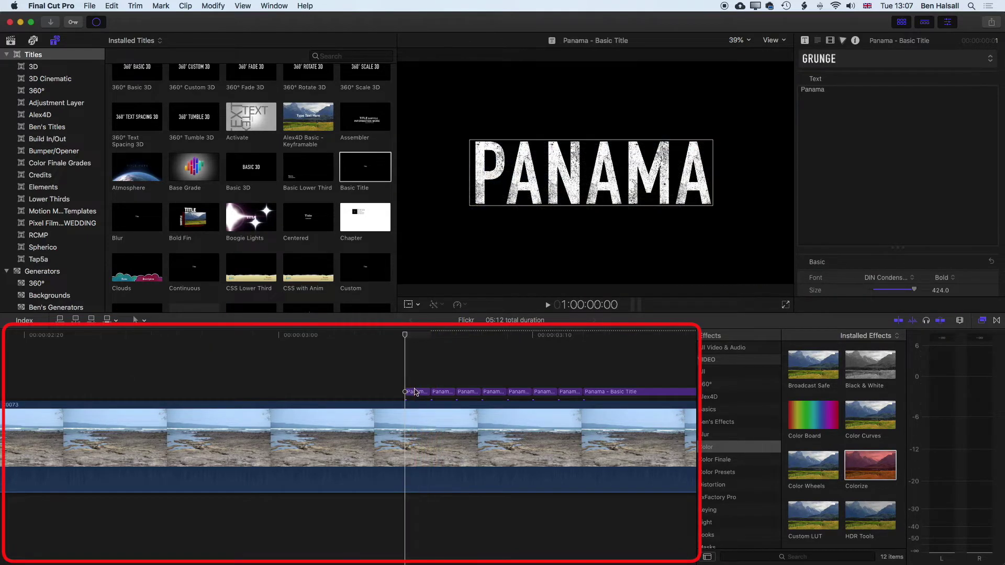
pyautogui.click(415, 392)
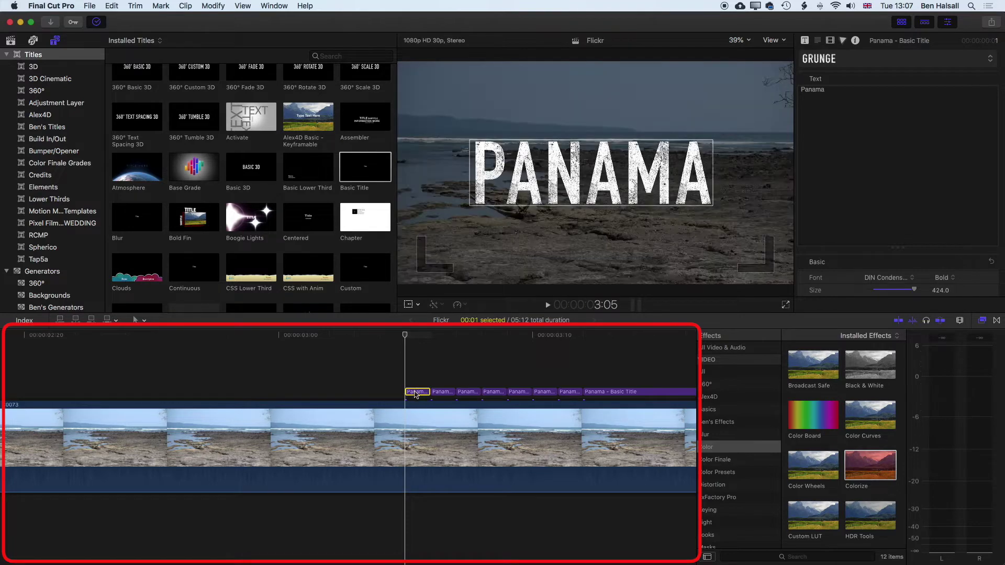
pyautogui.keyDown('super'); pyautogui.click(468, 392); pyautogui.keyUp('super')
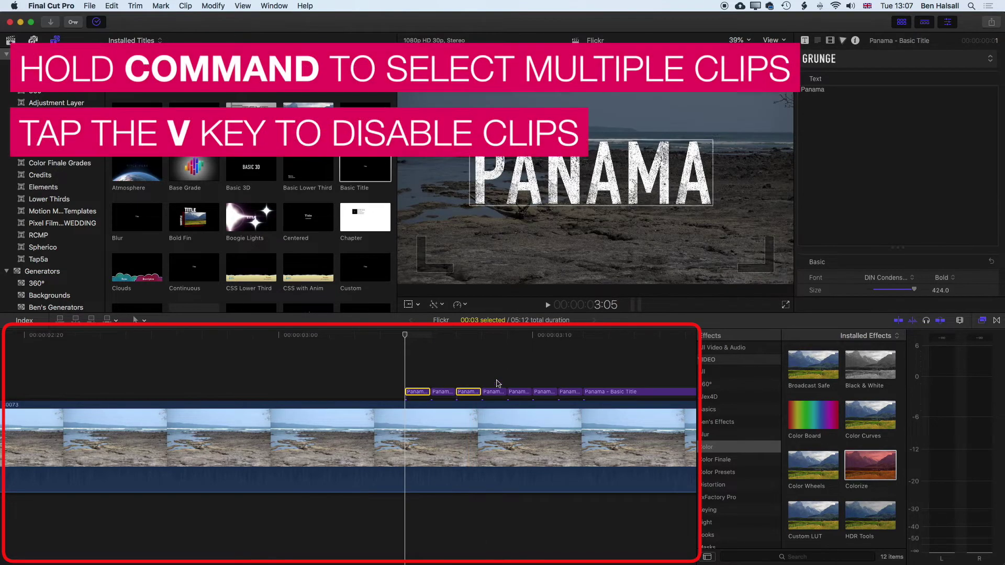
pyautogui.keyDown('super'); pyautogui.click(527, 392); pyautogui.keyUp('super')
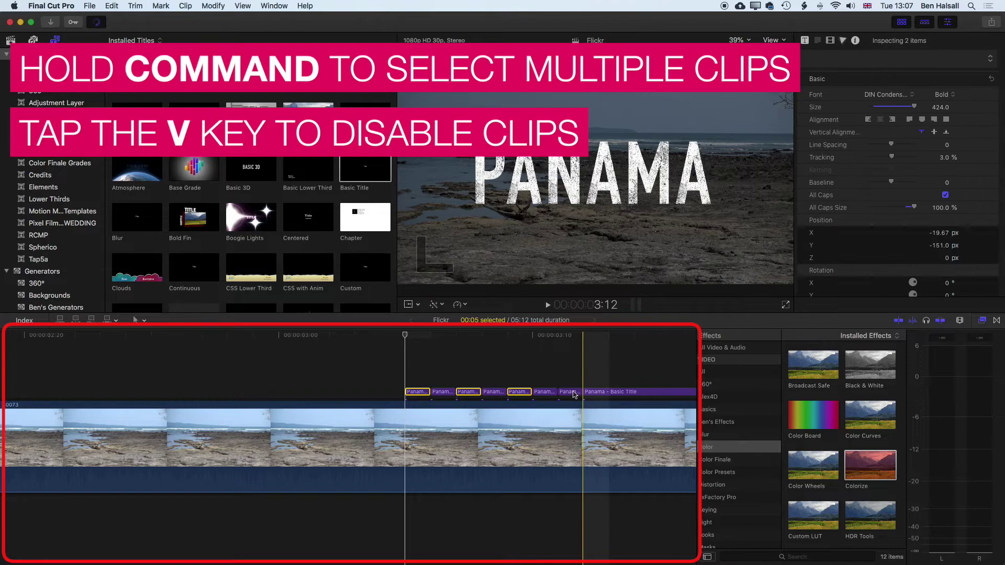
pyautogui.keyDown('super'); pyautogui.click(570, 392); pyautogui.keyUp('super')
pyautogui.press('v')
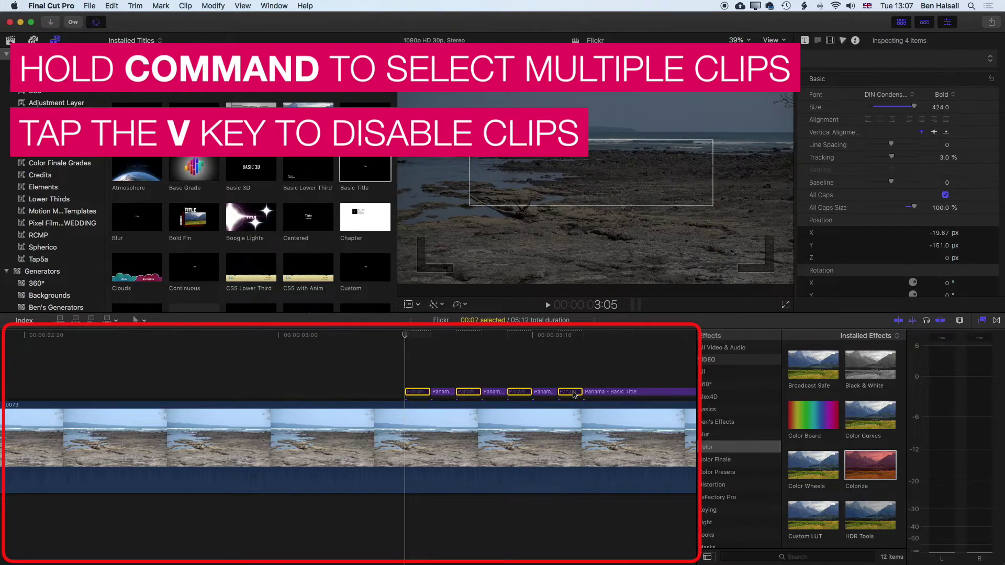
# Step: Play back the sliced title from just before its start to check the flicker, and return to its first frame
pyautogui.click(387, 331)
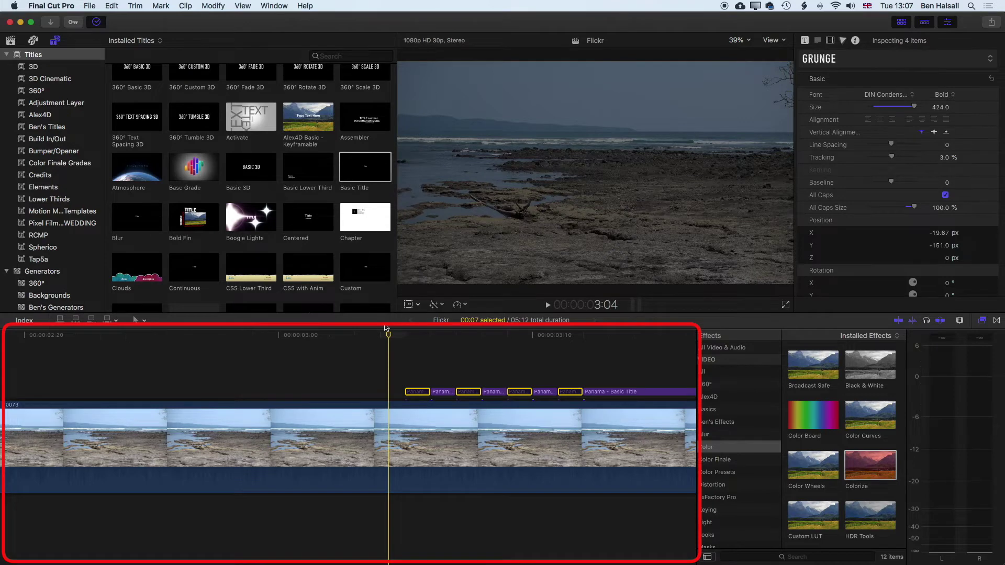
pyautogui.press('space')
pyautogui.press('space')
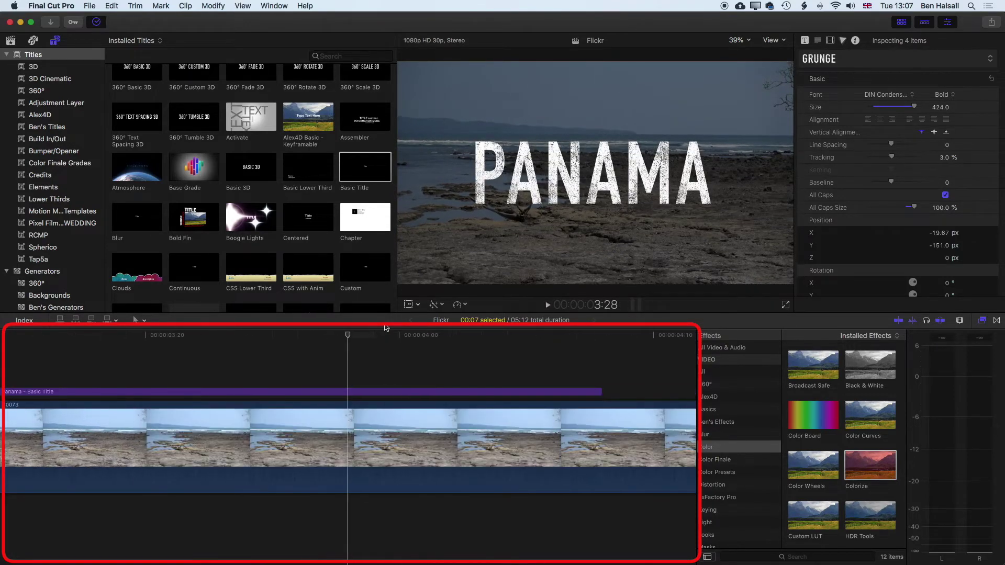
pyautogui.hscroll(-10, 309, 380)
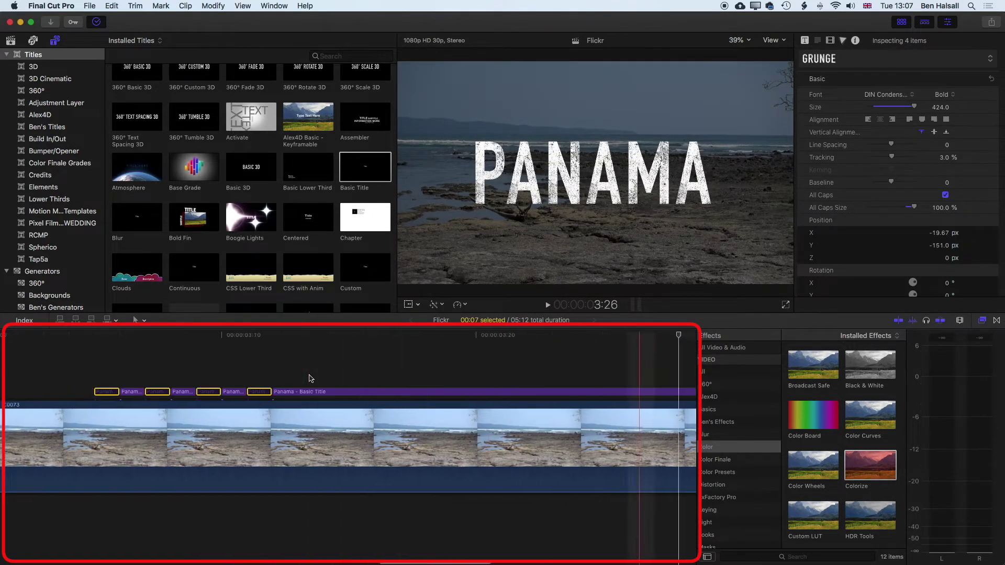
pyautogui.click(301, 340)
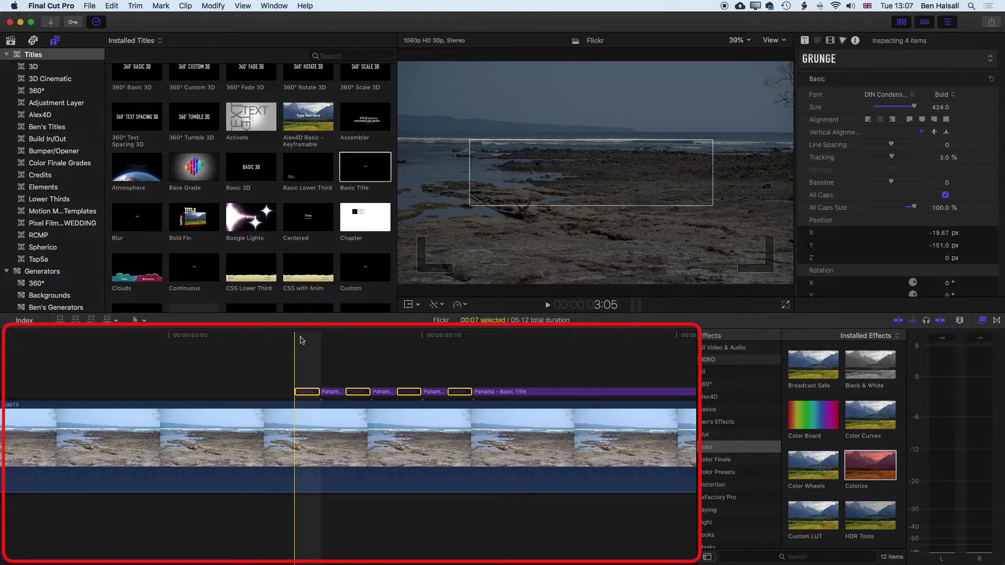
# Step: Re-enable the four alternate one-frame title pieces and lower their opacity to about 13%
pyautogui.doubleClick(302, 393)
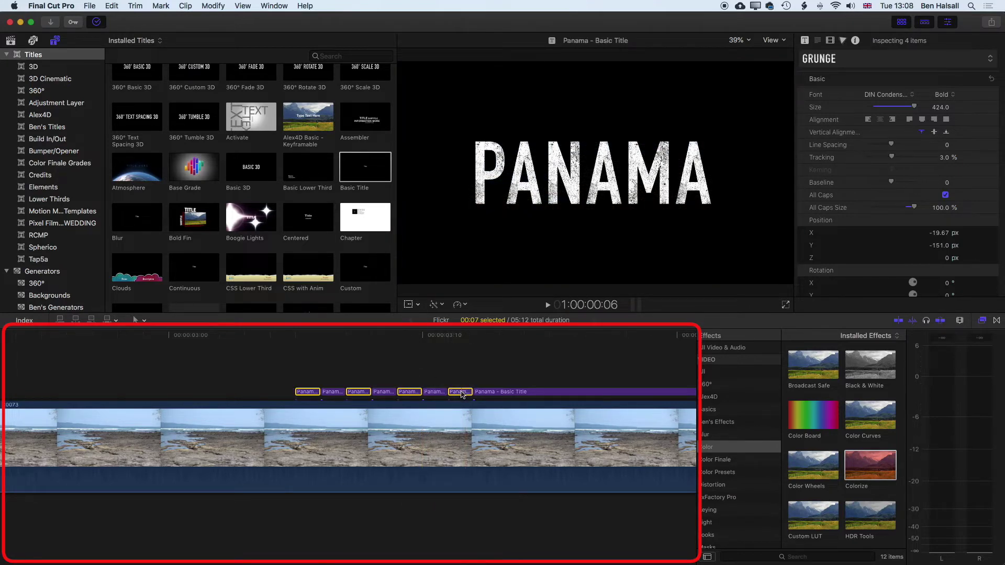
pyautogui.click(831, 42)
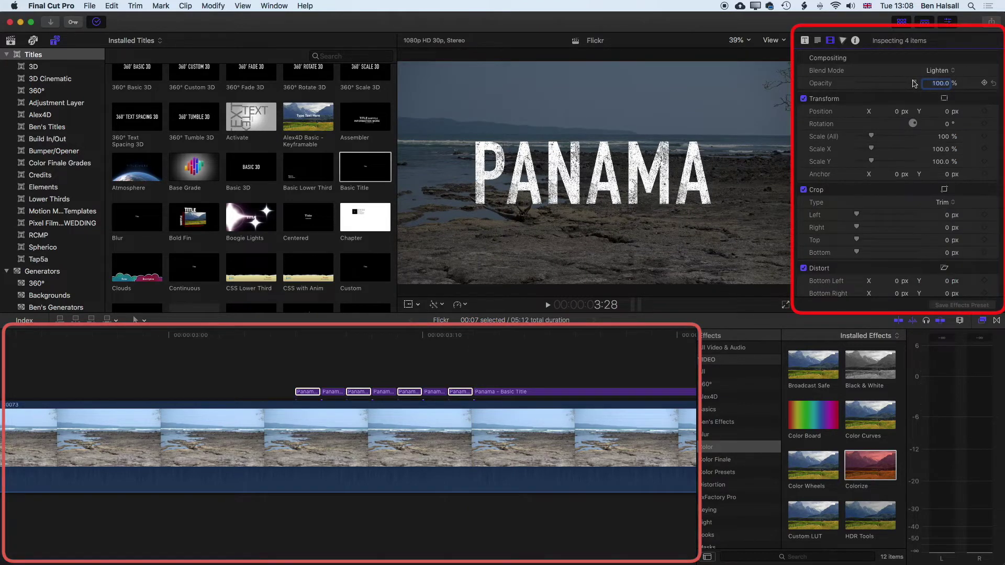
pyautogui.moveTo(913, 84); pyautogui.dragTo(887, 84)
pyautogui.click(346, 335)
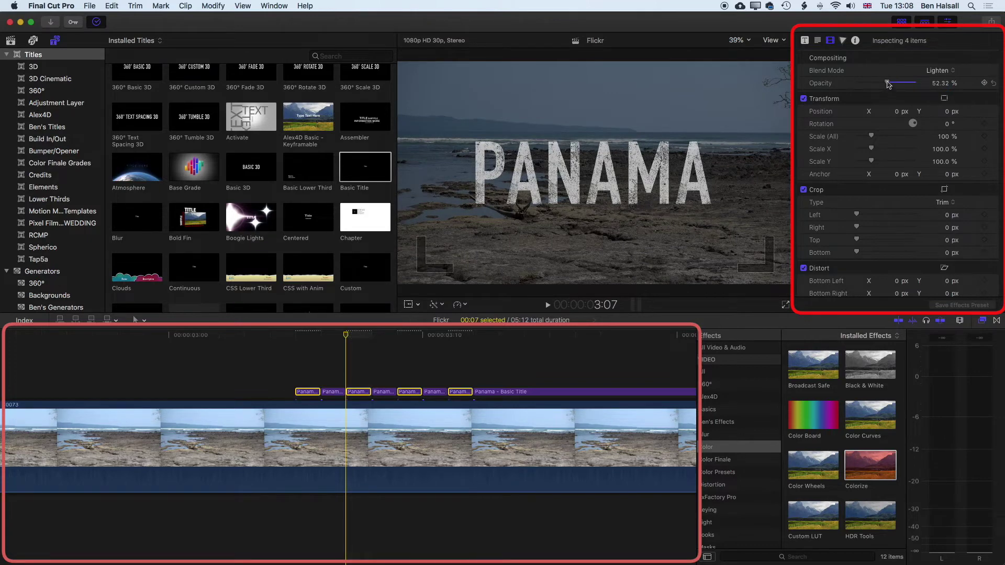
pyautogui.moveTo(884, 84); pyautogui.dragTo(865, 86)
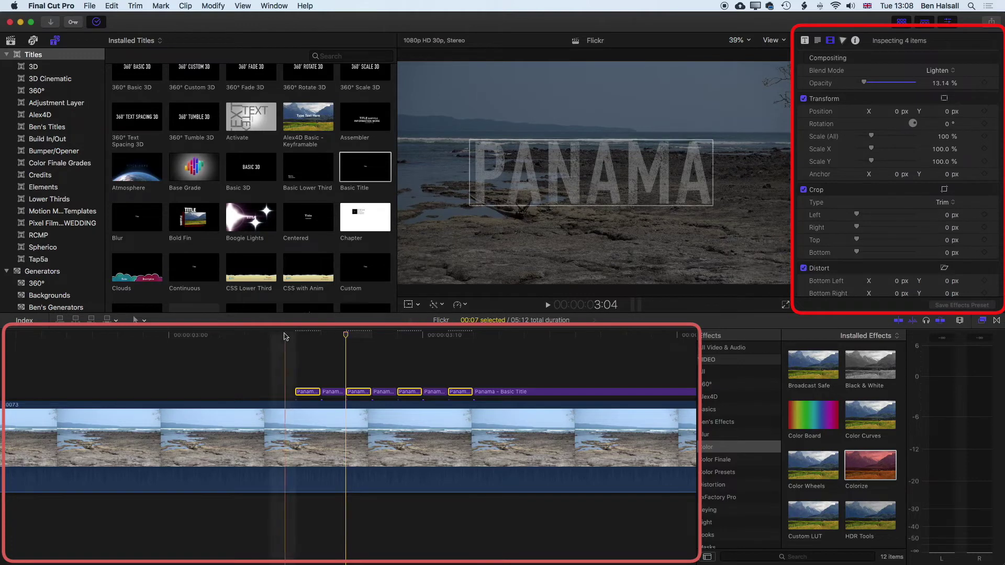
# Step: Play back the softened flicker and check the semi-transparent title frames one by one
pyautogui.click(281, 336)
pyautogui.press('space')
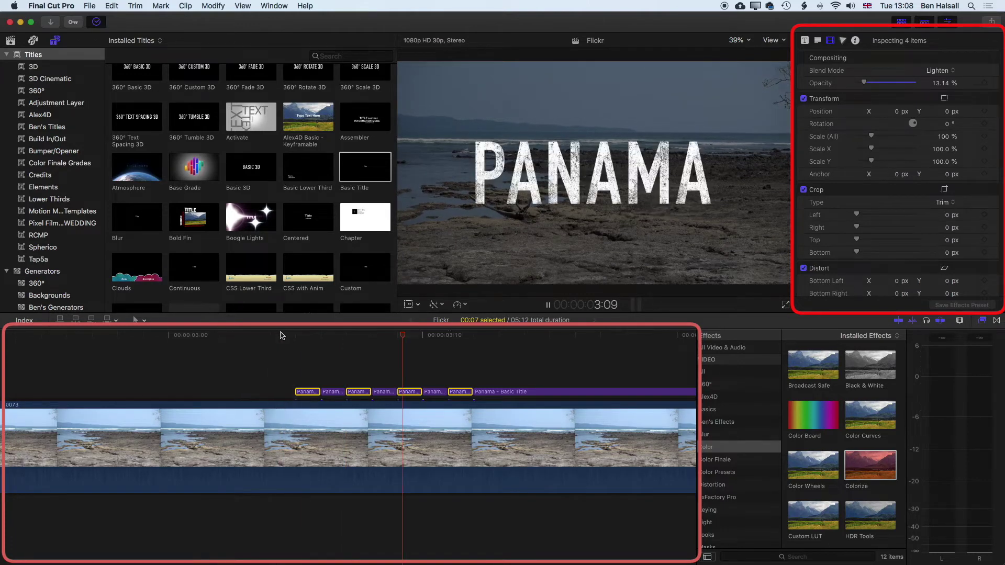
pyautogui.moveTo(281, 335); pyautogui.dragTo(232, 337)
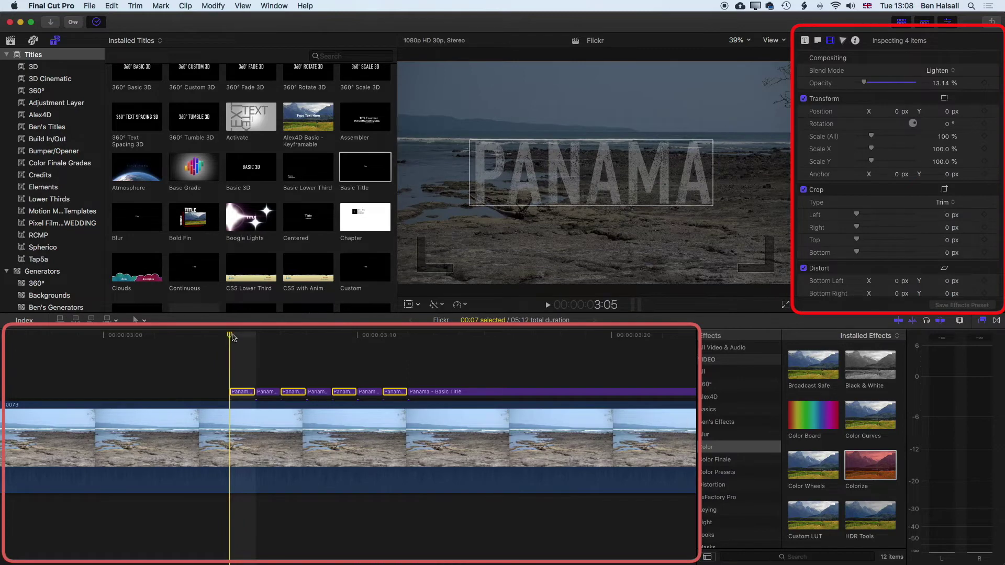
pyautogui.click(283, 337)
pyautogui.click(335, 340)
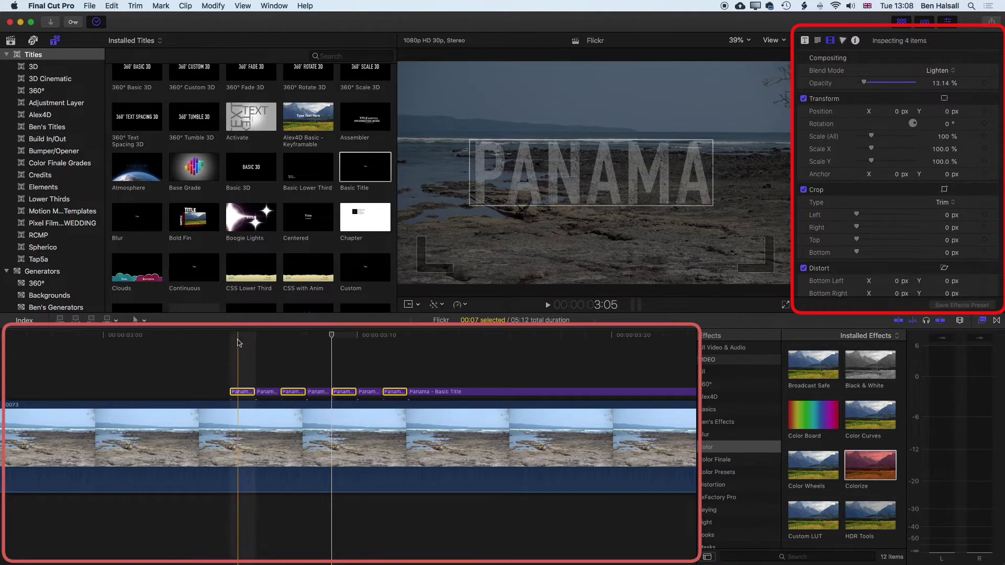
pyautogui.click(233, 338)
# Step: Offset the first title piece to X -30.2 px and the third title piece to X 115.8 px, Y -53 px
pyautogui.click(246, 373)
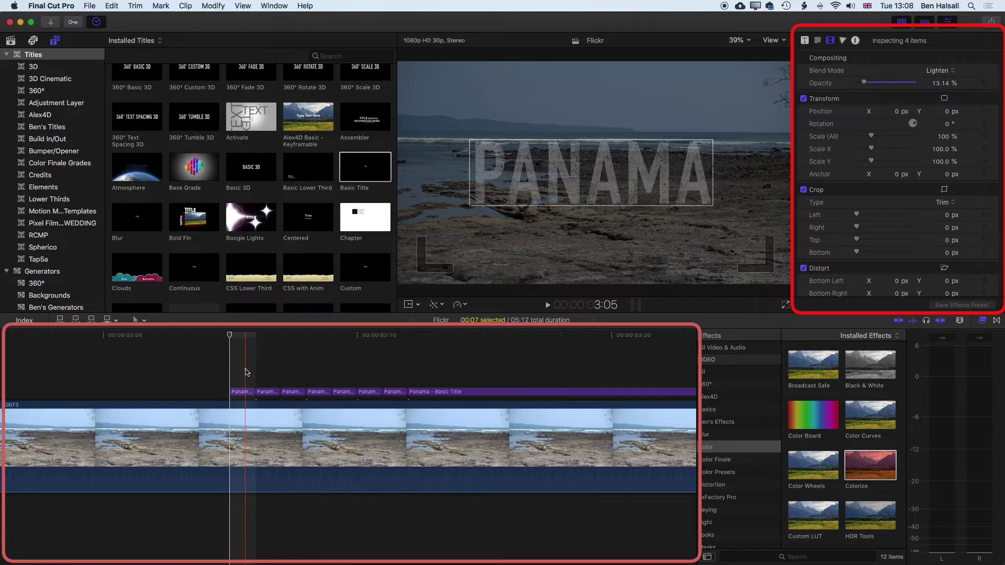
pyautogui.click(230, 336)
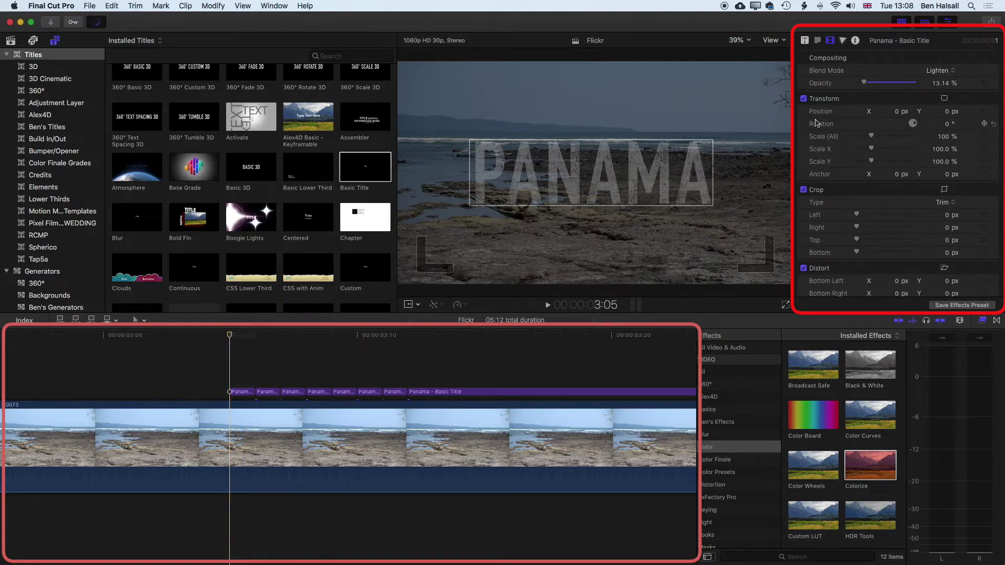
pyautogui.press('c')
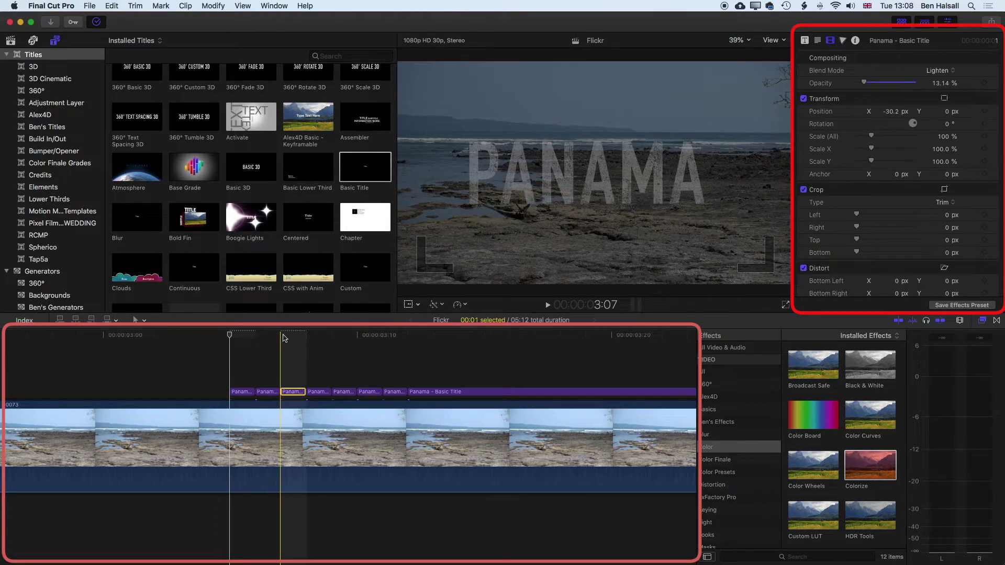
pyautogui.click(284, 338)
pyautogui.moveTo(896, 112); pyautogui.dragTo(941, 115)
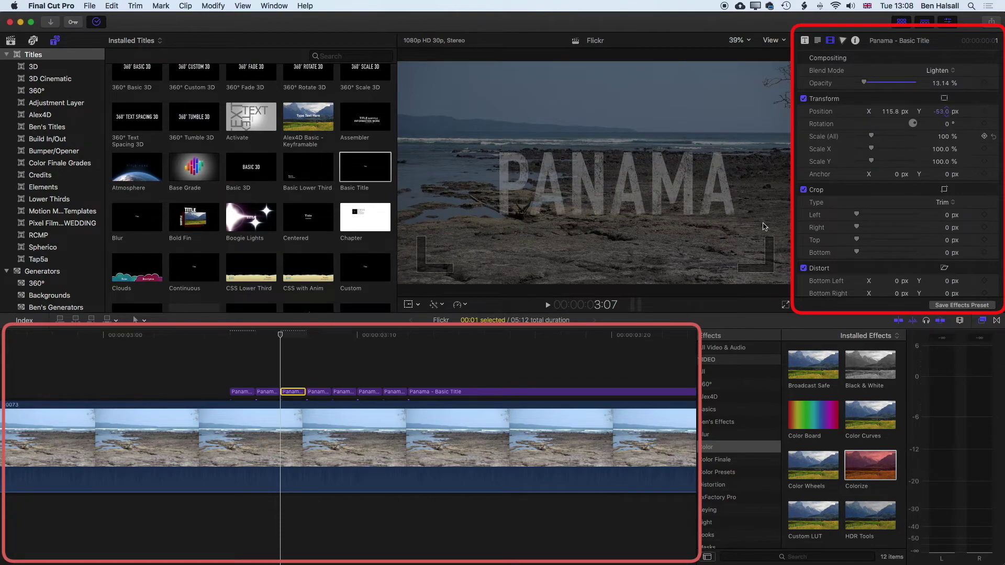
# Step: Offset the fifth title piece to X -44 px, Y 70 px and the seventh title piece to X 192.5 px, Y 128 px
pyautogui.click(334, 336)
pyautogui.click(340, 392)
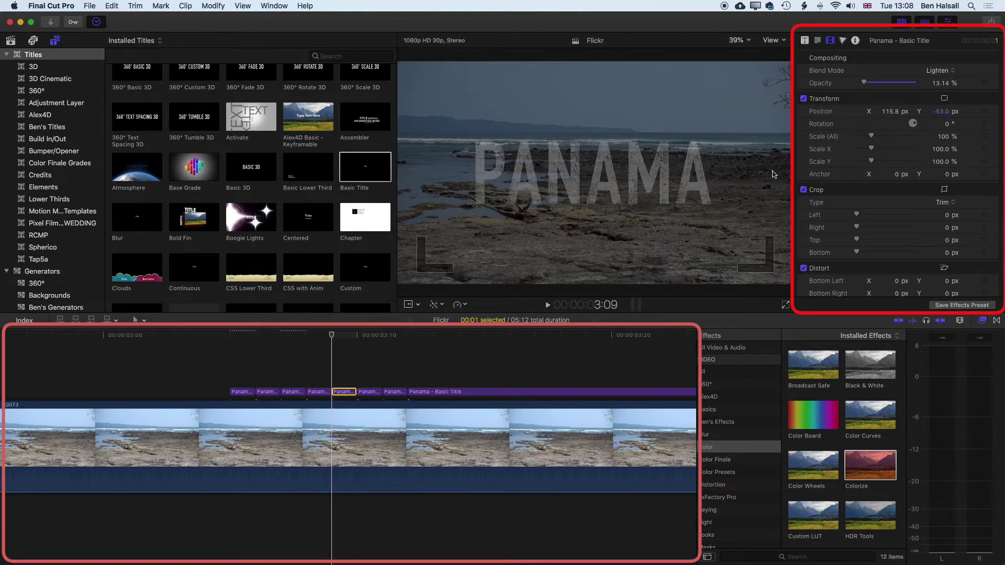
pyautogui.moveTo(898, 112); pyautogui.dragTo(890, 112)
pyautogui.moveTo(951, 116); pyautogui.dragTo(947, 108)
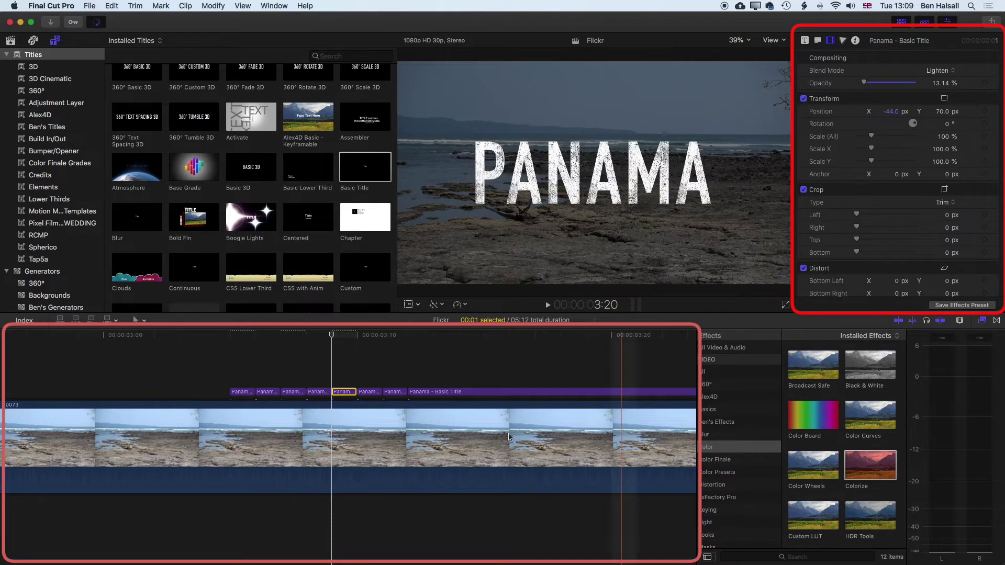
pyautogui.click(395, 392)
pyautogui.click(395, 337)
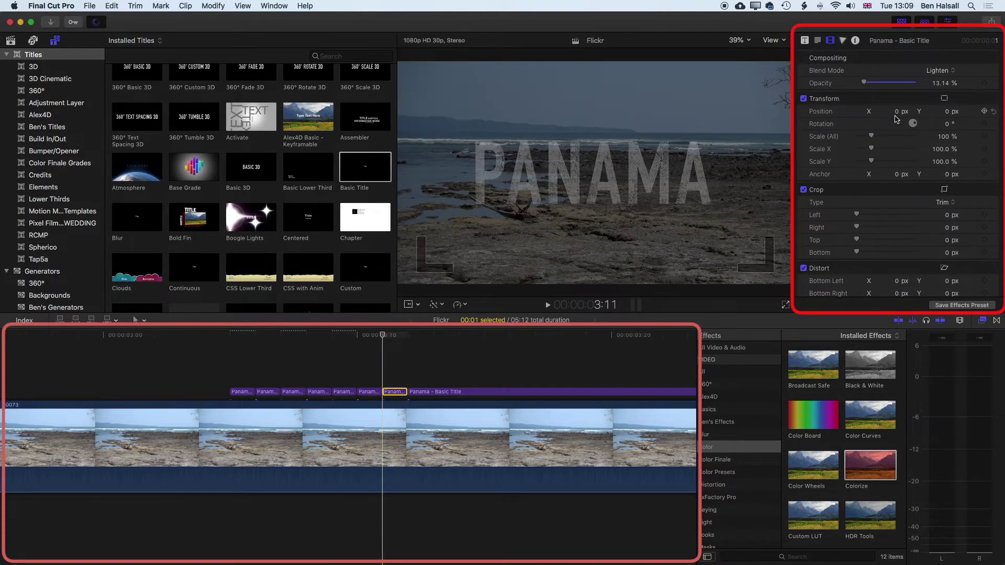
pyautogui.moveTo(897, 114); pyautogui.dragTo(946, 105)
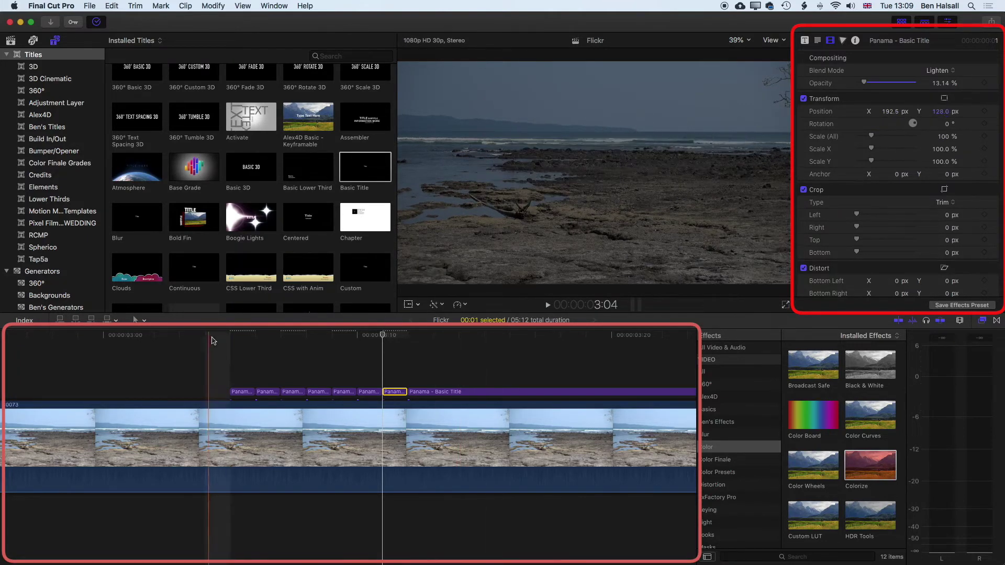
# Step: Play back the repositioned title pieces from just before the title begins to check the flicker
pyautogui.click(225, 335)
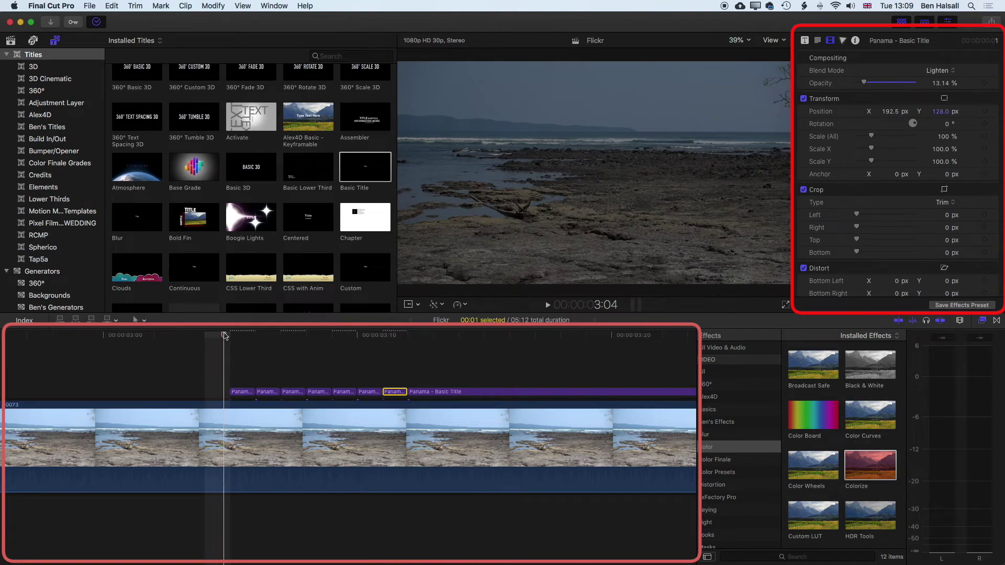
pyautogui.press('space')
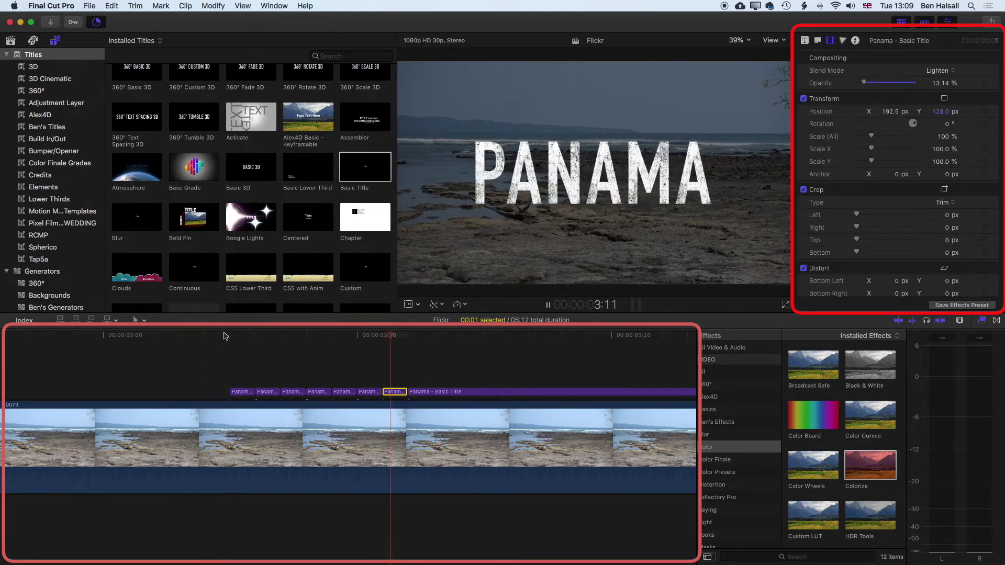
pyautogui.press('Up')
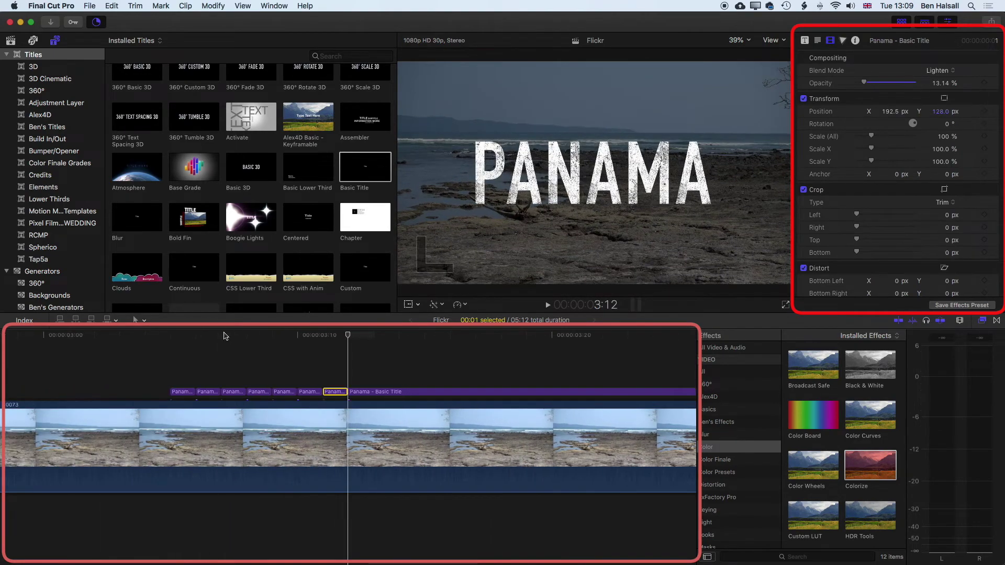
# Step: Scale the first title piece to 135% and stretch the third piece to Scale X 120.77% and Scale Y 37.76%
pyautogui.click(173, 338)
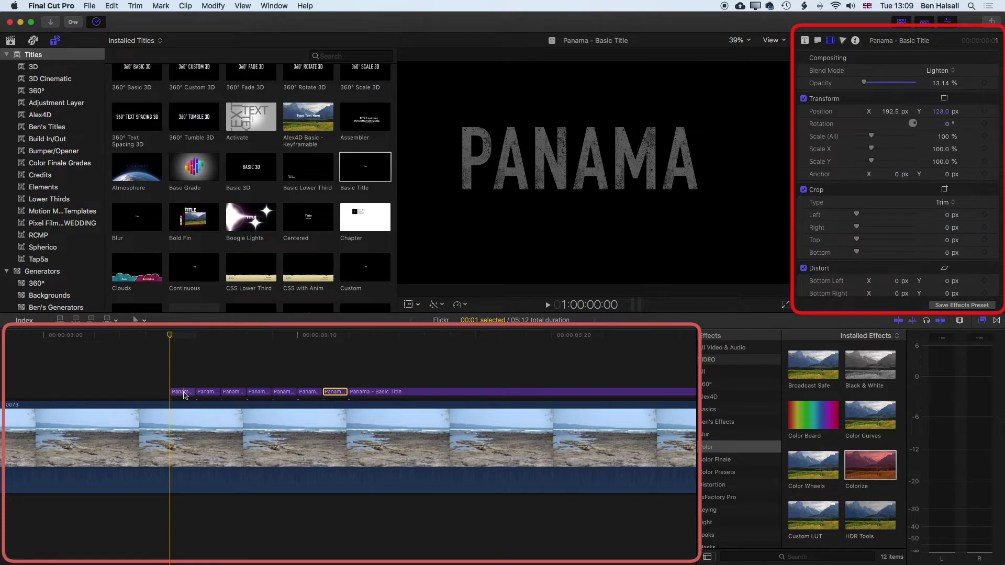
pyautogui.click(184, 396)
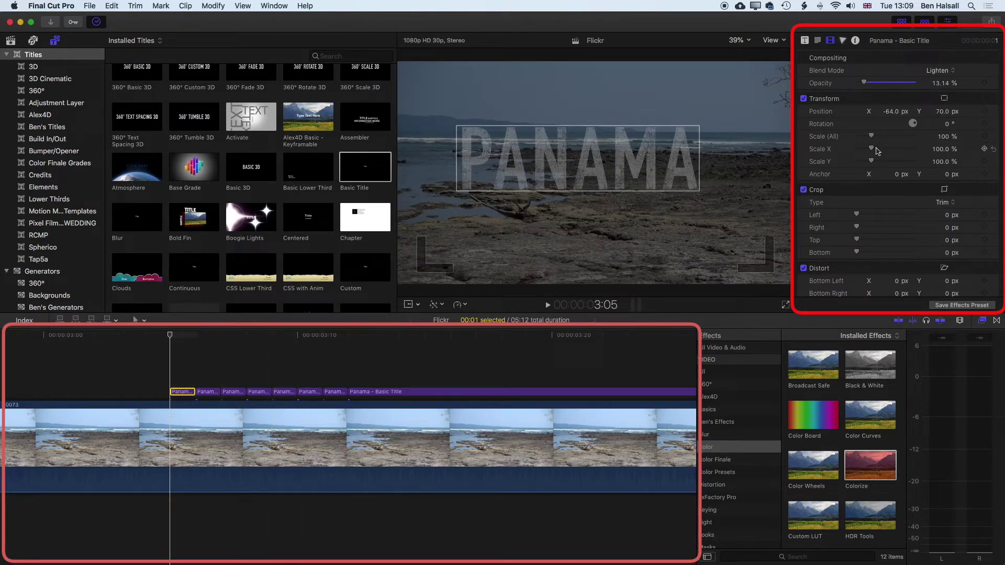
pyautogui.moveTo(872, 137); pyautogui.dragTo(879, 138)
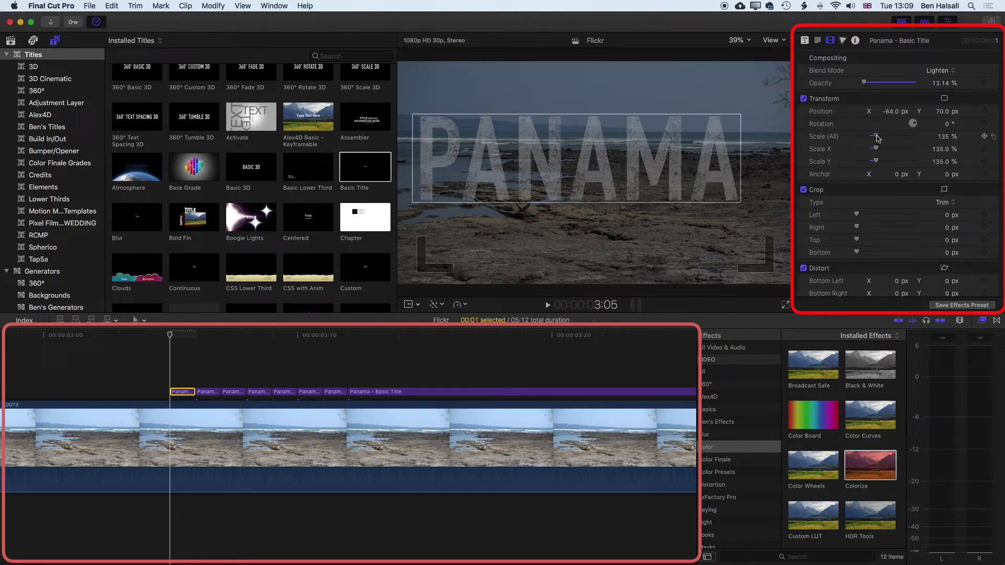
pyautogui.click(220, 391)
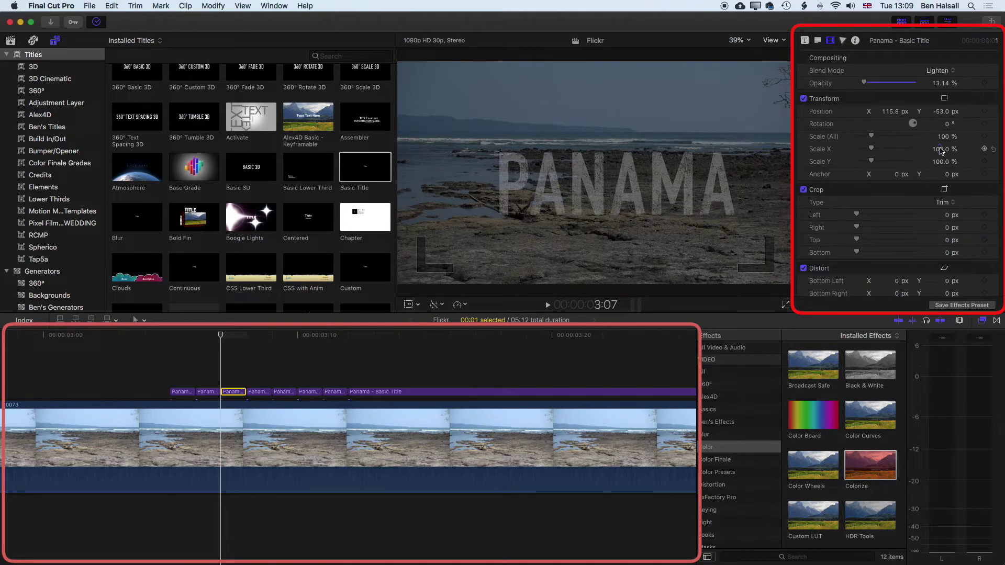
pyautogui.moveTo(940, 152); pyautogui.dragTo(935, 173)
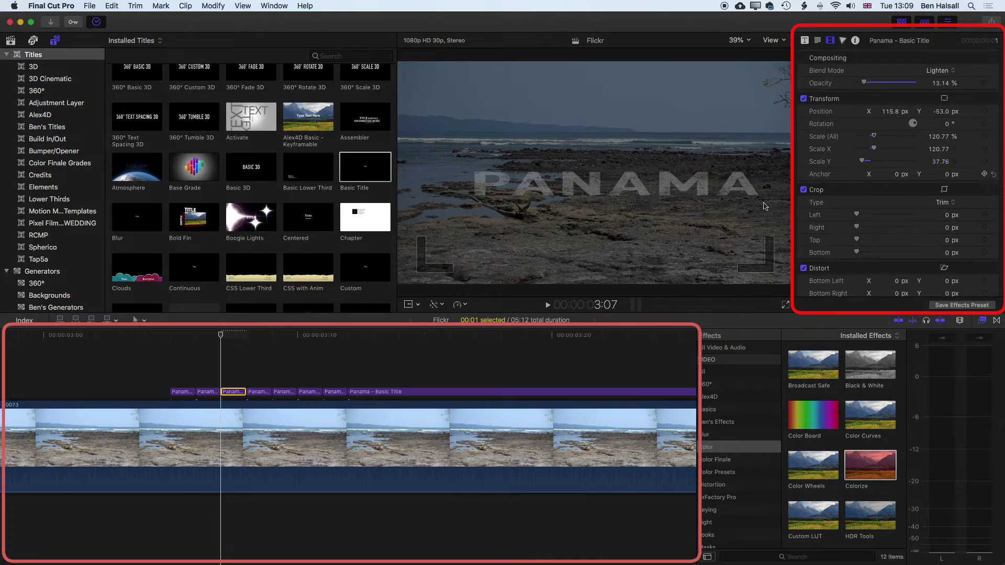
# Step: Set the fifth title piece to X -41 px, Y 141 px, Scale X 123%, Scale Y 51.66%; shift the seventh to X 215.5 px and stretch it wide
pyautogui.click(280, 392)
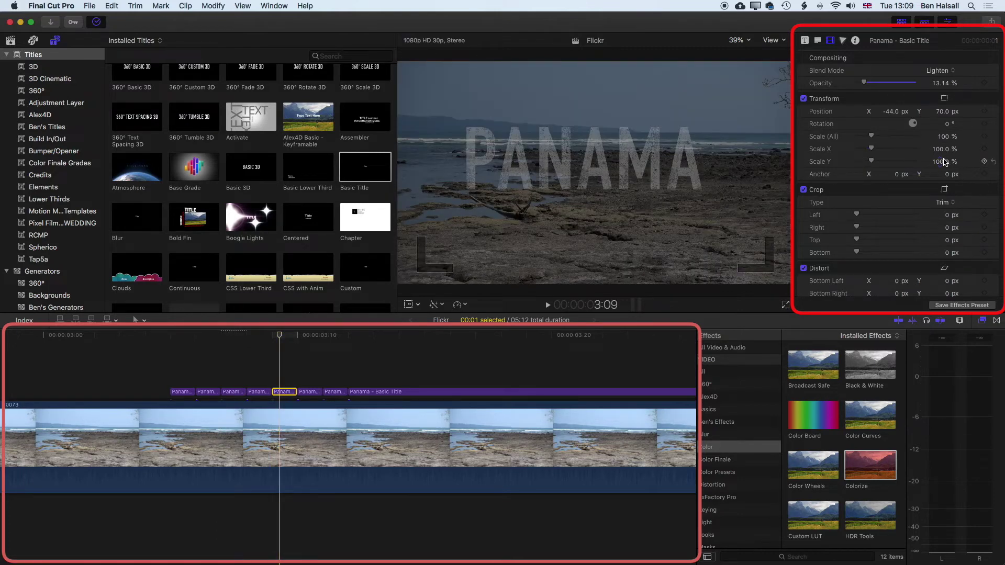
pyautogui.moveTo(946, 162); pyautogui.dragTo(944, 94)
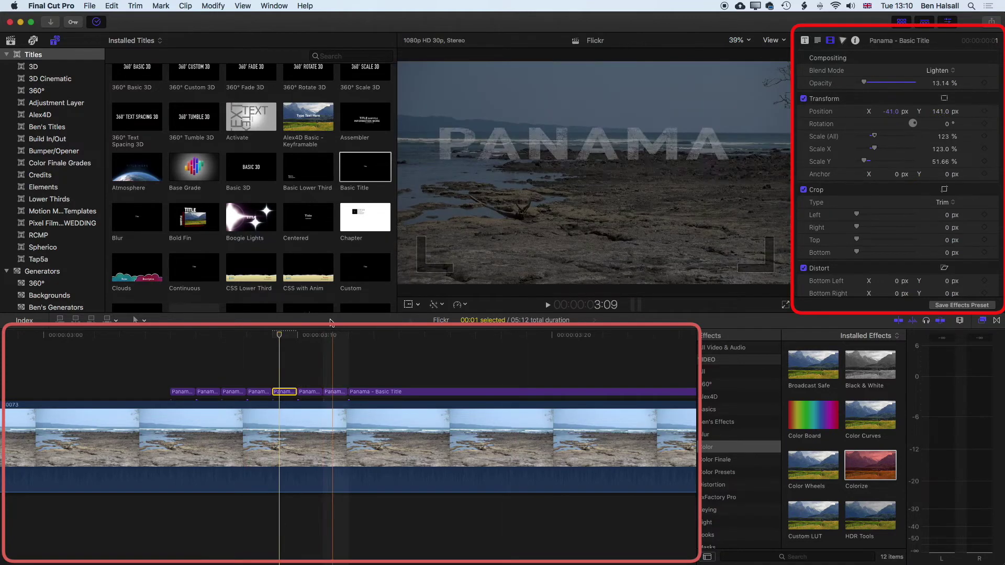
pyautogui.click(334, 393)
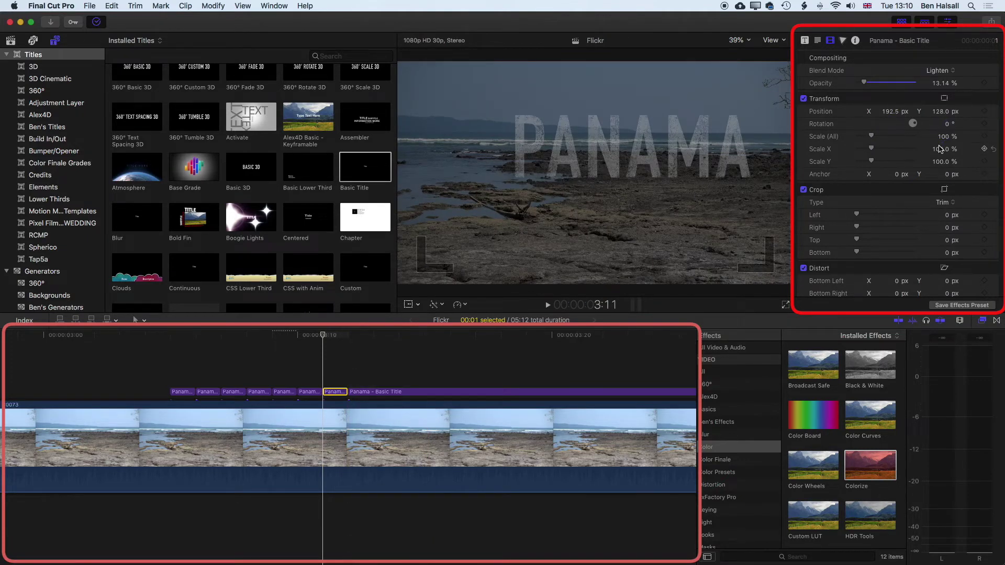
pyautogui.moveTo(893, 114); pyautogui.dragTo(904, 114)
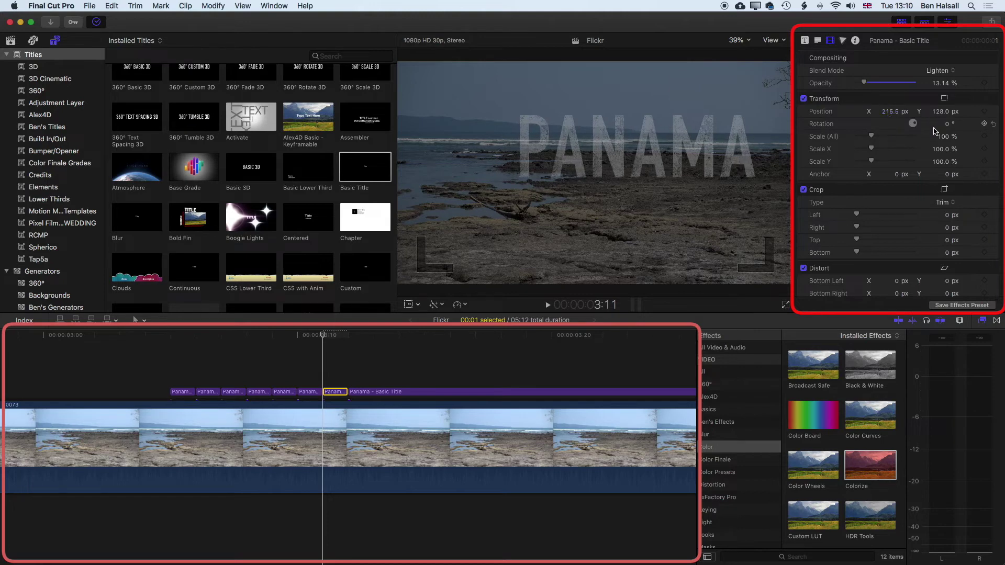
# Step: Play back the rescaled flicker twice from shortly before the first title piece
pyautogui.click(145, 336)
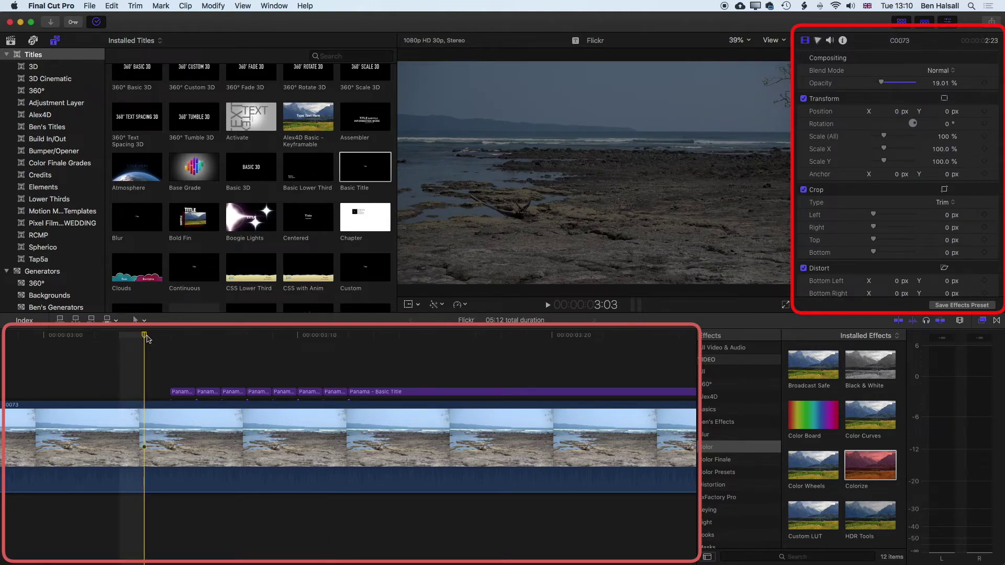
pyautogui.press('space')
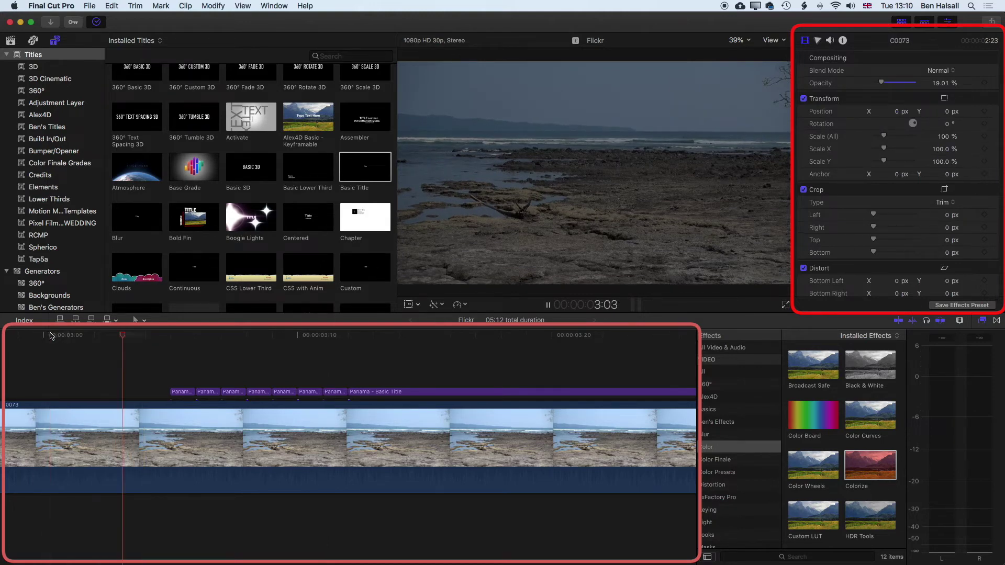
pyautogui.press('space')
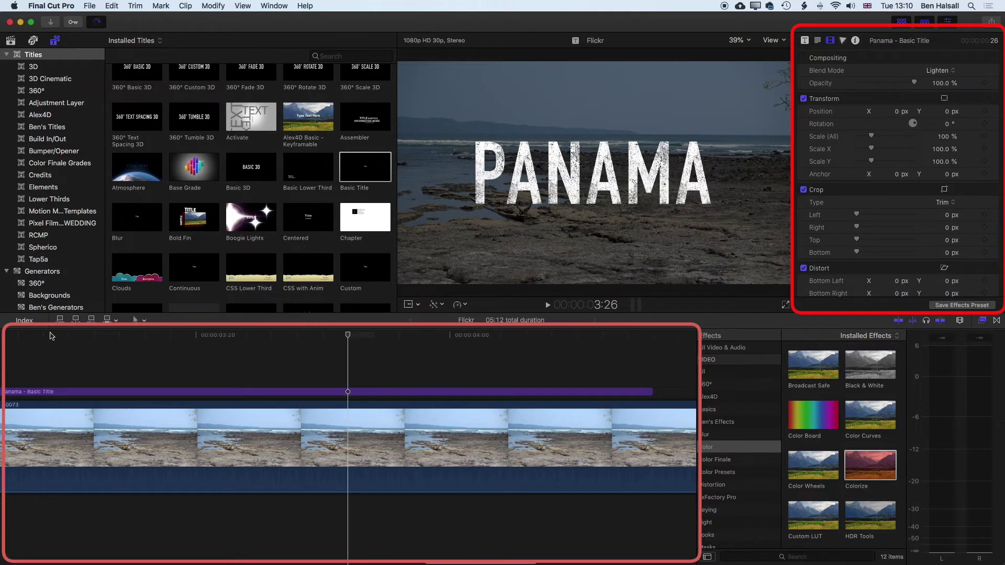
pyautogui.hscroll(-8, 51, 336)
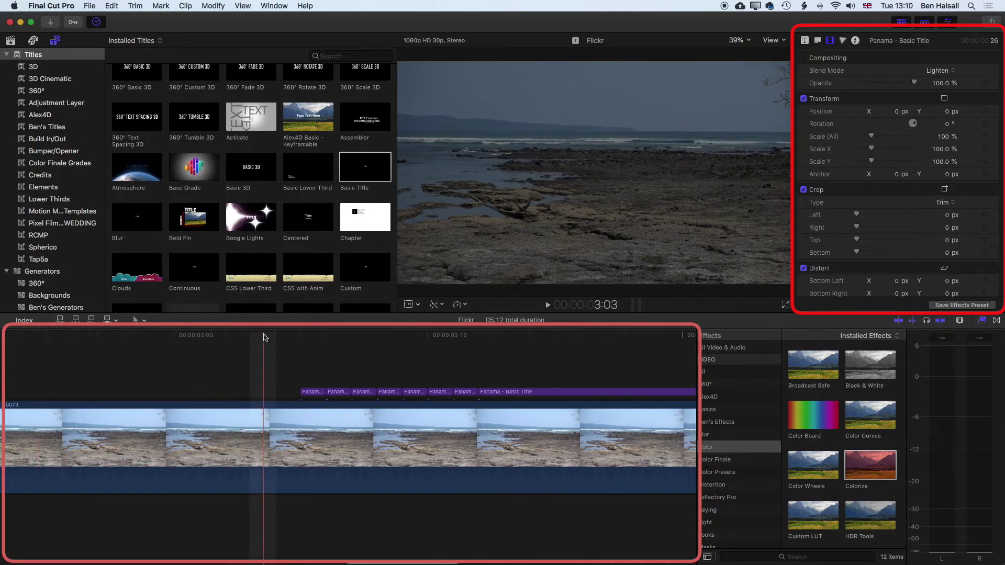
pyautogui.click(264, 337)
pyautogui.press('space')
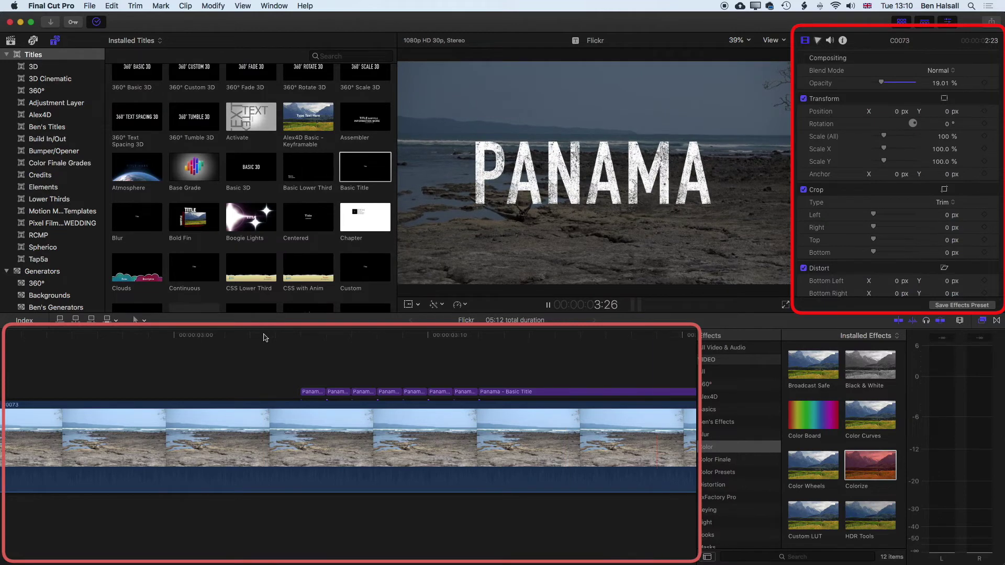
pyautogui.hscroll(-8, 262, 338)
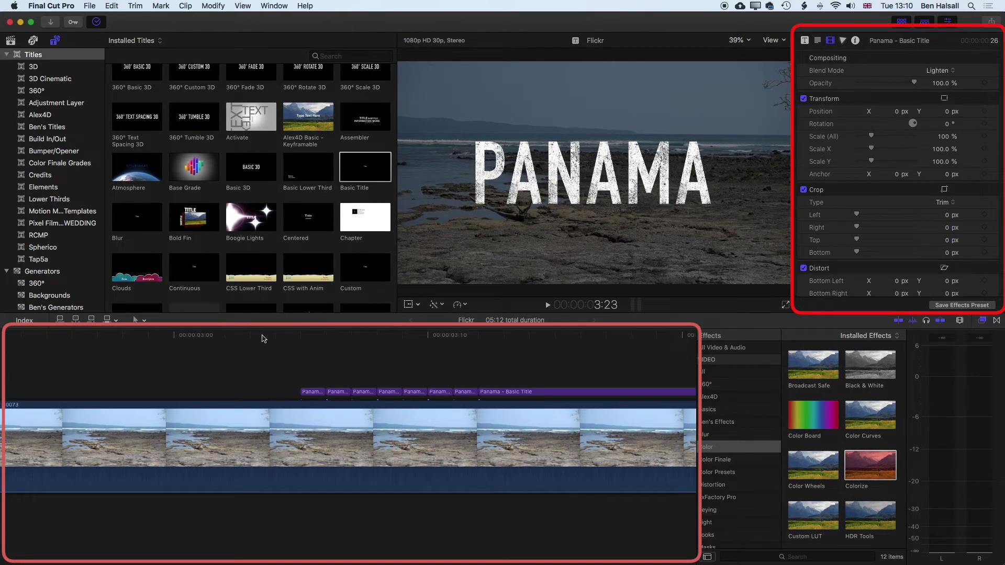
# Step: Copy all seven one-frame title pieces and paste them at the end of the long Panama title, at 4:08
pyautogui.click(280, 359)
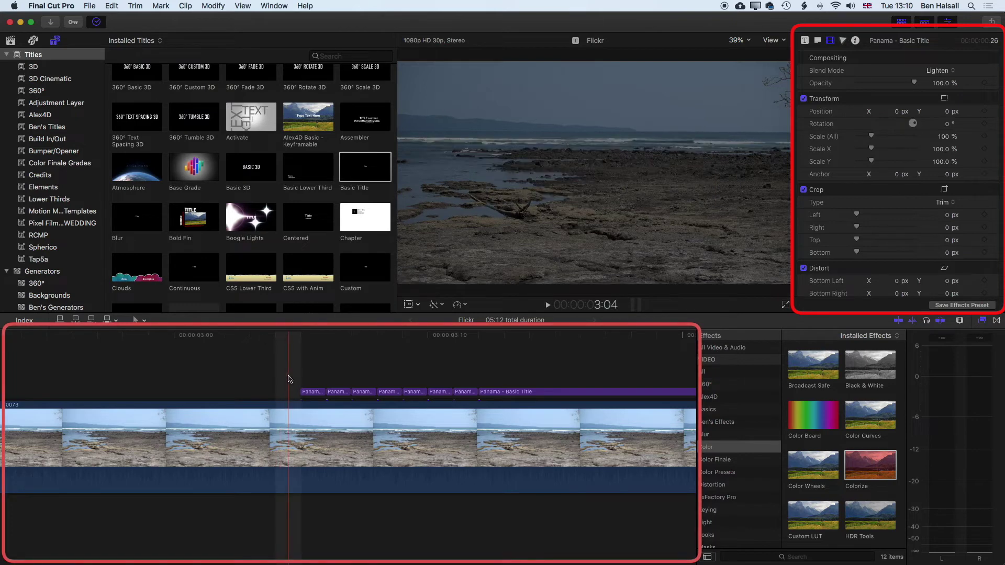
pyautogui.moveTo(287, 379); pyautogui.dragTo(468, 398)
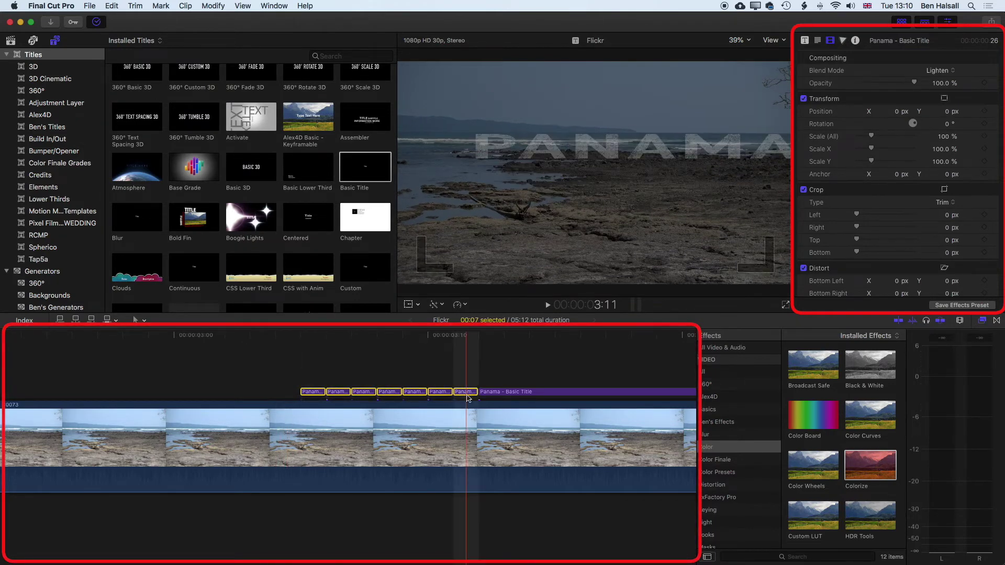
pyautogui.hscroll(10, 469, 398)
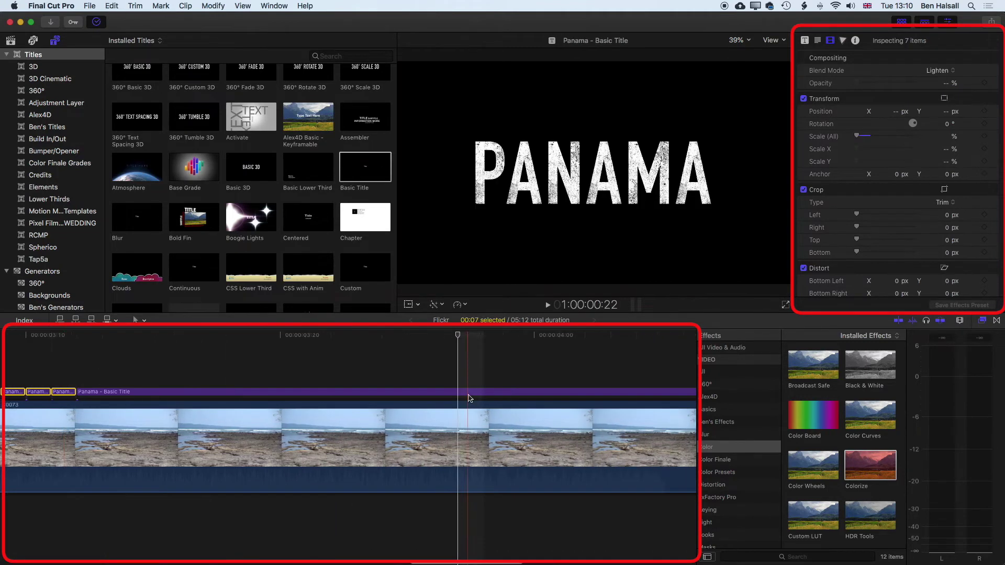
pyautogui.hscroll(8, 469, 398)
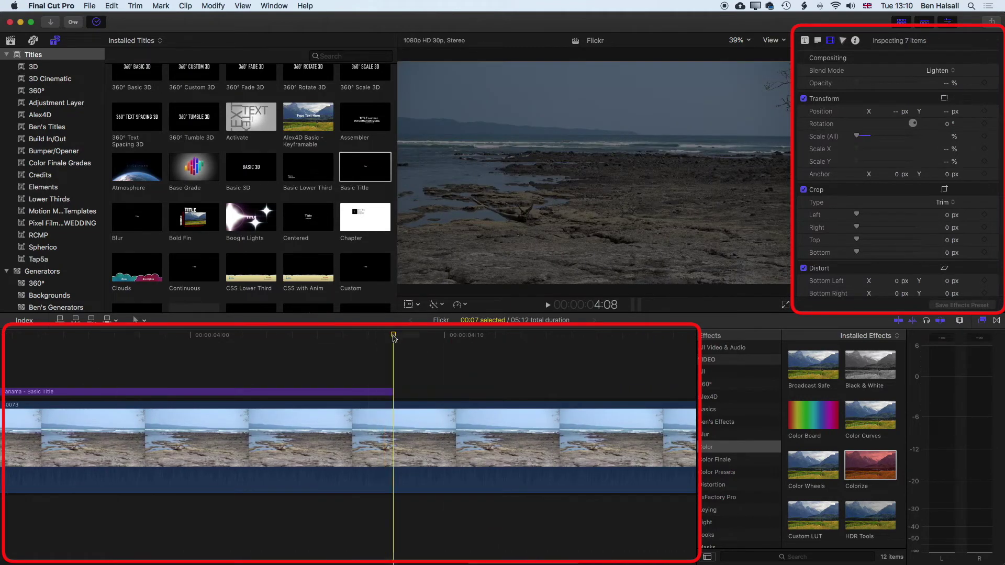
pyautogui.press('super+v')
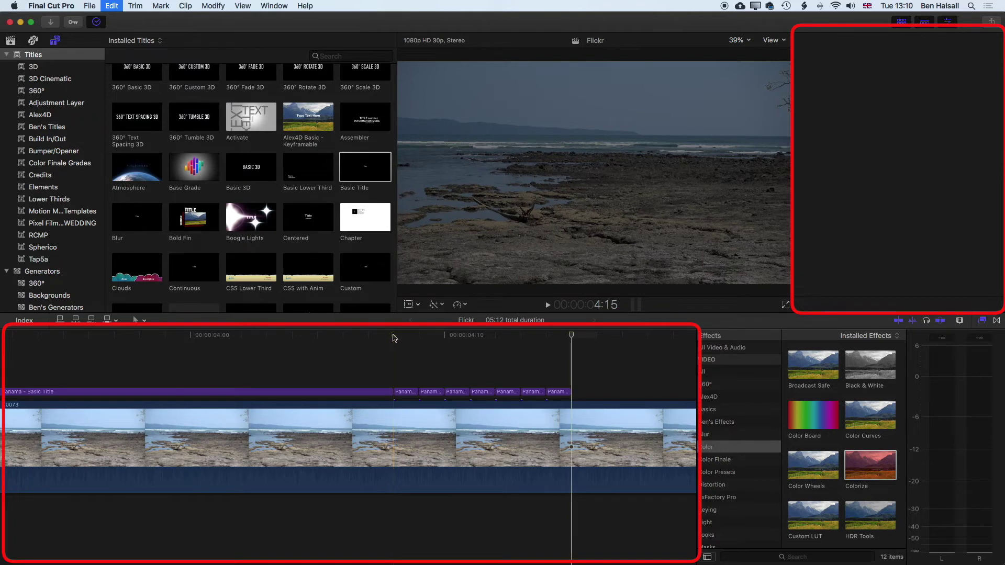
# Step: Play back the whole title with its flicker in and flicker out, and review both ends in the timeline
pyautogui.press('super+minus')
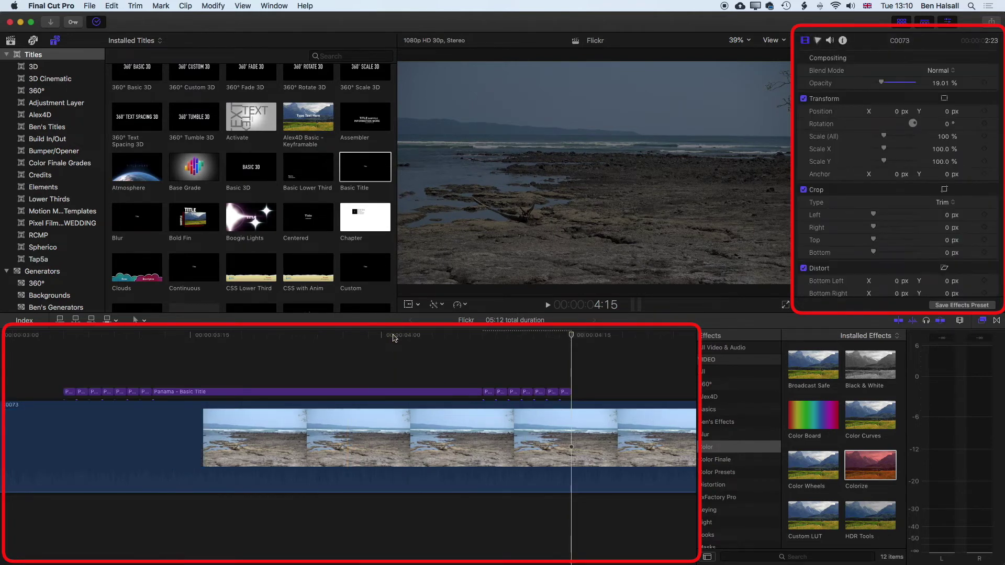
pyautogui.press('space')
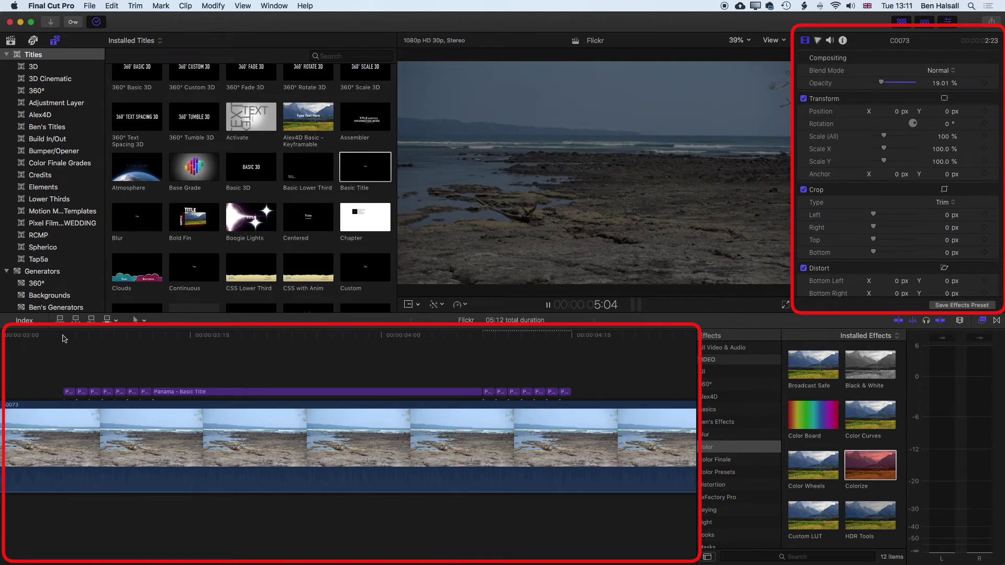
pyautogui.hscroll(-5, 88, 336)
pyautogui.hscroll(-5, 79, 338)
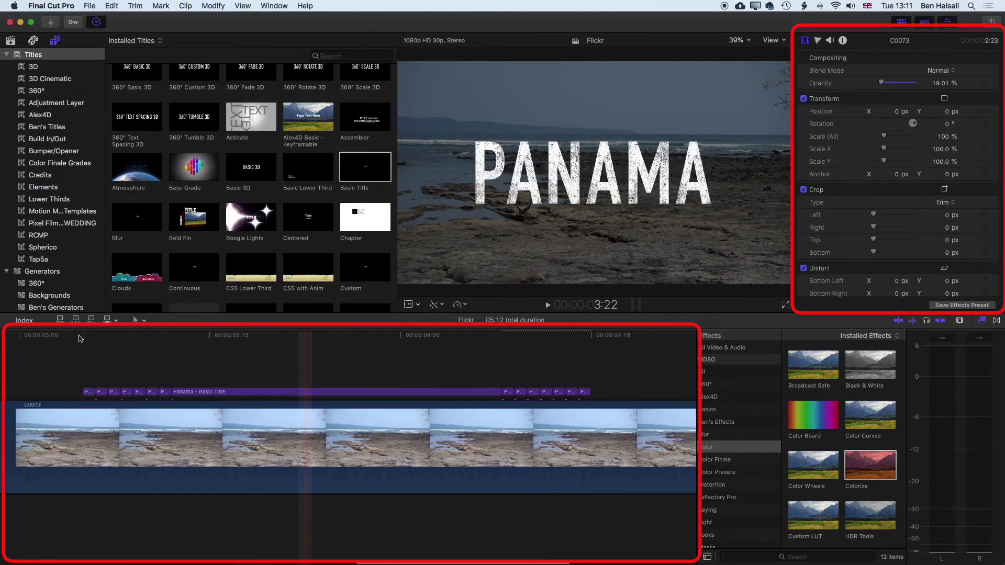
pyautogui.press('space')
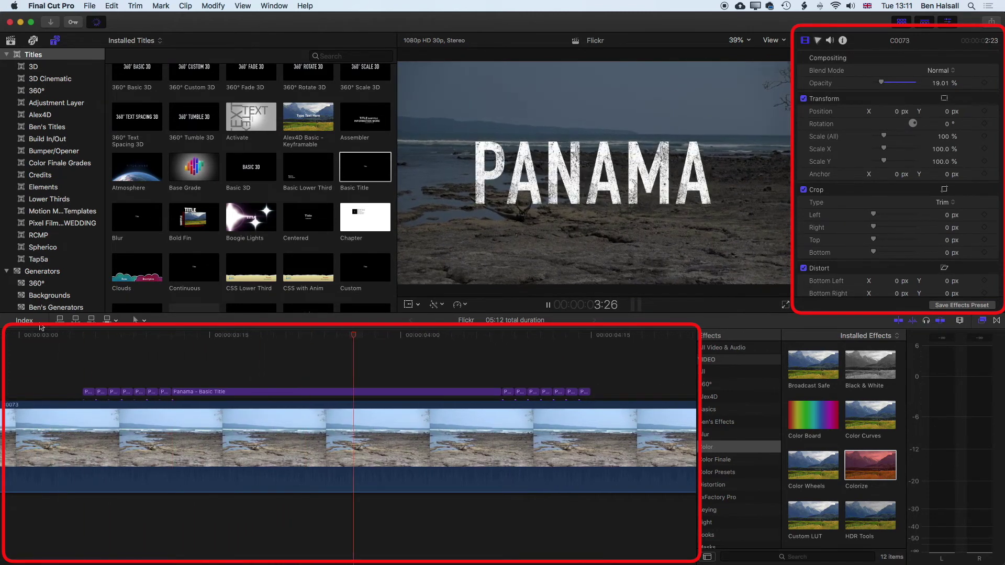
pyautogui.press('space')
pyautogui.hscroll(-5, 72, 357)
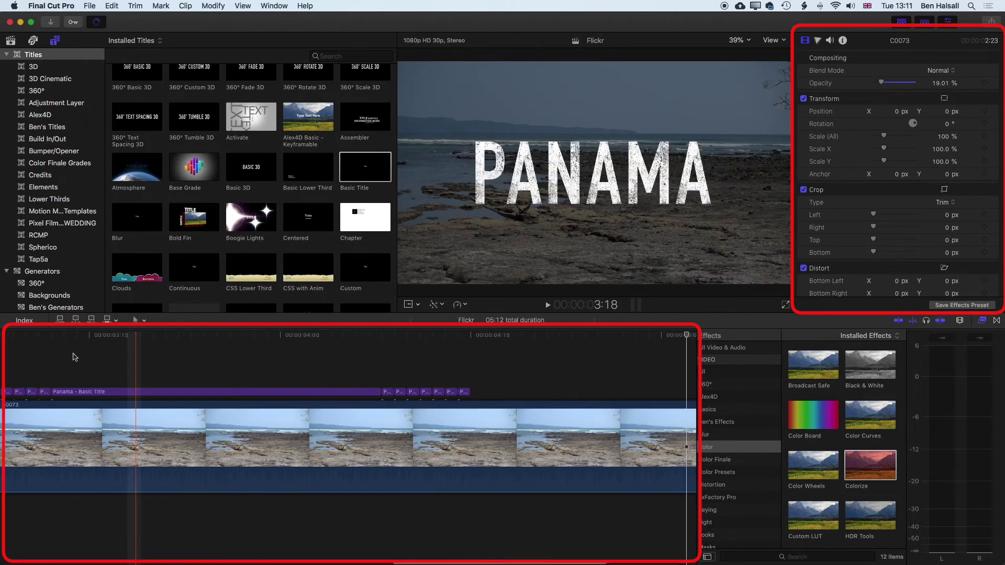
pyautogui.hscroll(-1, 74, 357)
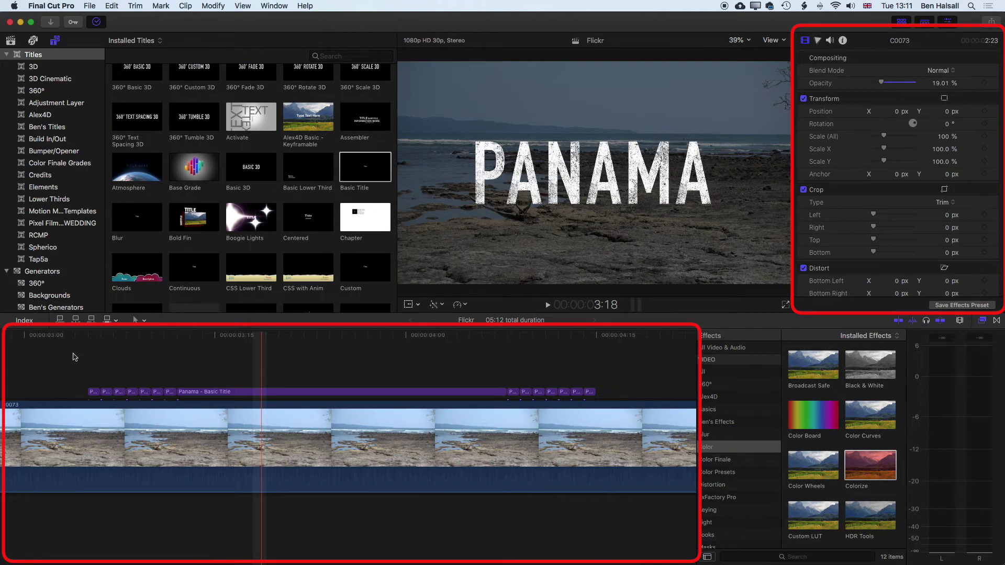
# Step: Apply the Colorize effect to the second beach clip, C0073
pyautogui.click(335, 473)
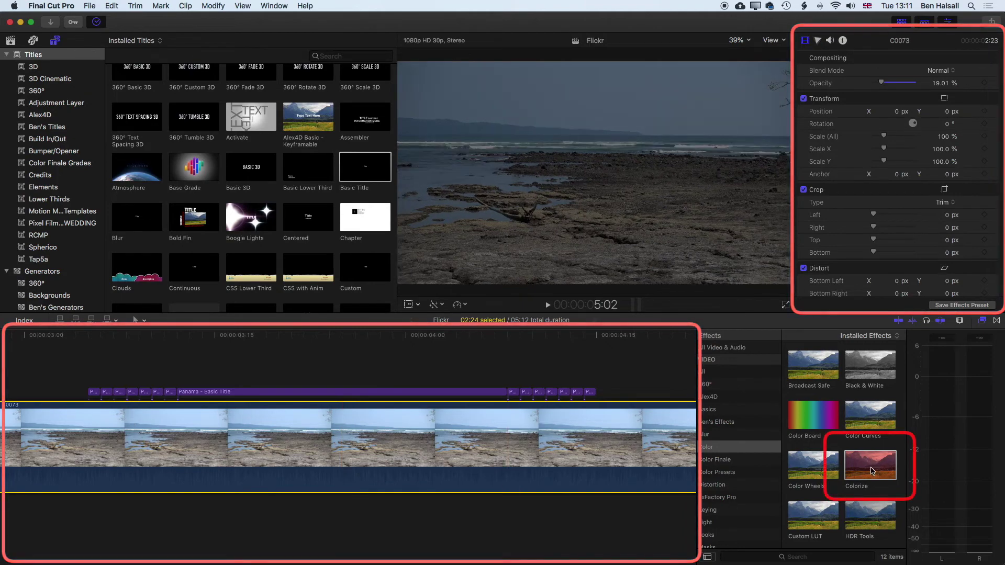
pyautogui.moveTo(870, 465); pyautogui.dragTo(439, 455)
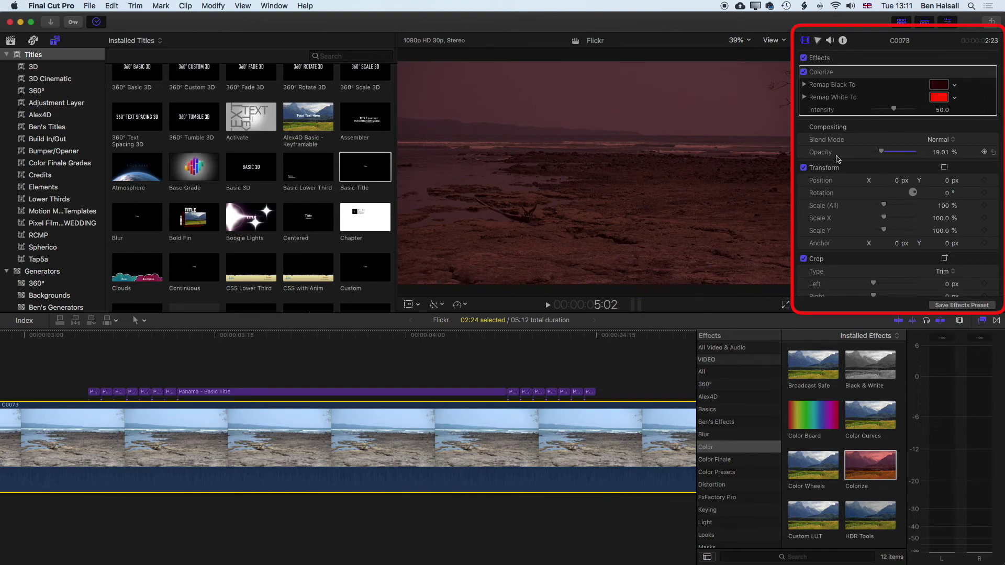
# Step: Set the second beach clip's opacity to 100% and remap the Colorize effect's black to orange
pyautogui.moveTo(884, 154); pyautogui.dragTo(942, 154)
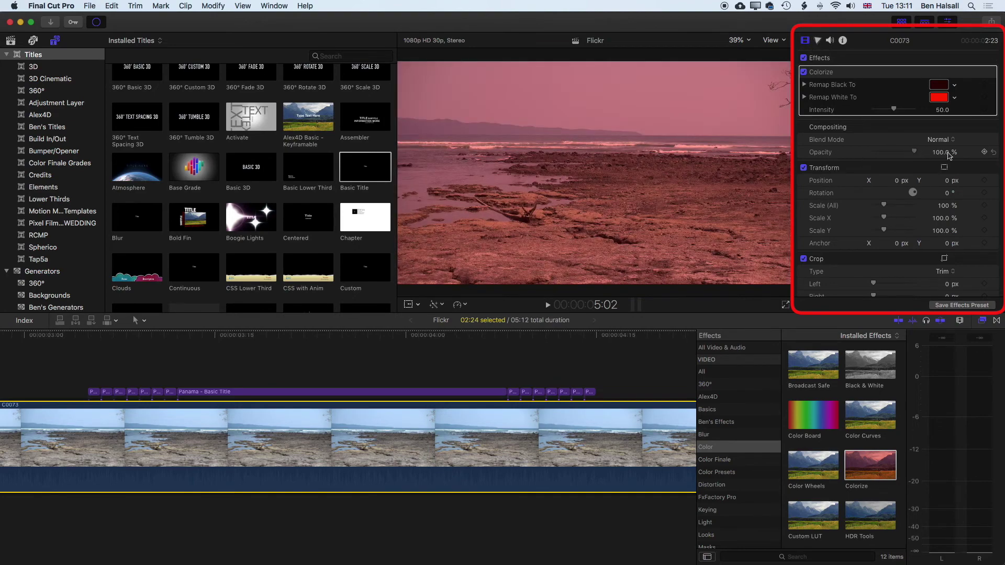
pyautogui.click(955, 86)
pyautogui.moveTo(950, 98); pyautogui.dragTo(926, 98)
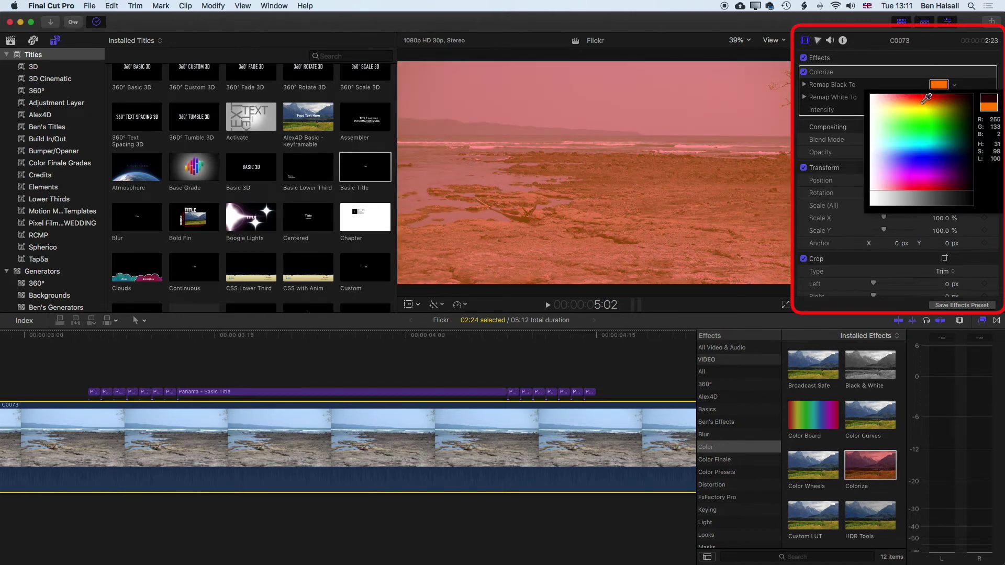
pyautogui.click(922, 104)
# Step: Remap the Colorize effect's white to purple and raise its intensity to 79.66
pyautogui.click(954, 98)
pyautogui.moveTo(929, 164); pyautogui.dragTo(920, 180)
pyautogui.press('Escape')
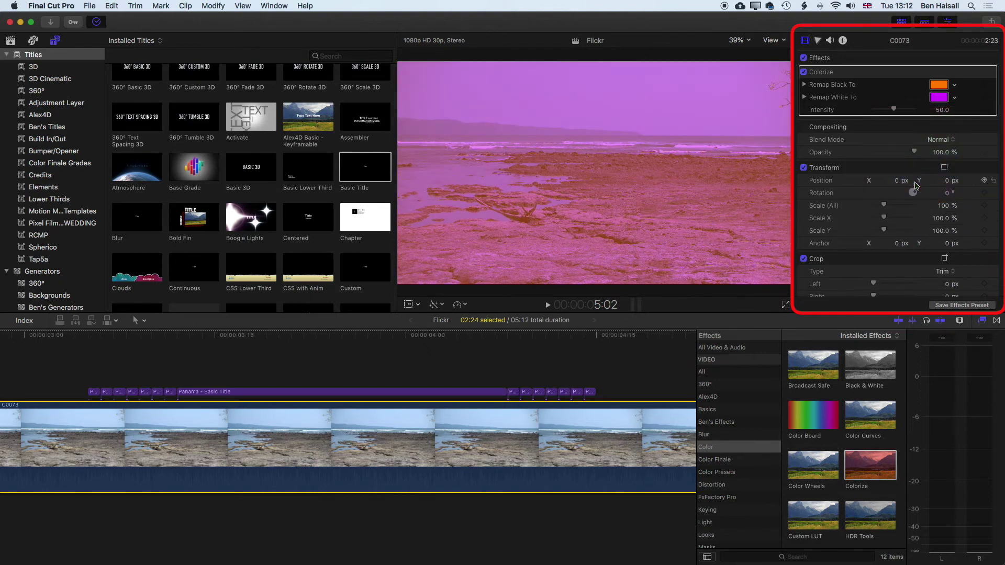
pyautogui.moveTo(899, 111); pyautogui.dragTo(910, 113)
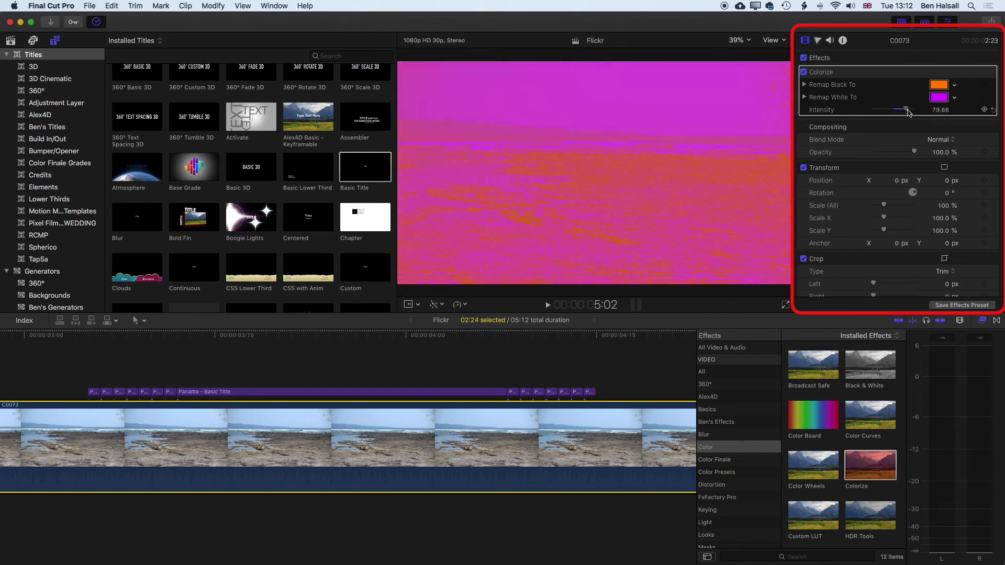
# Step: Remap the Colorize effect's white to a bright magenta
pyautogui.click(954, 97)
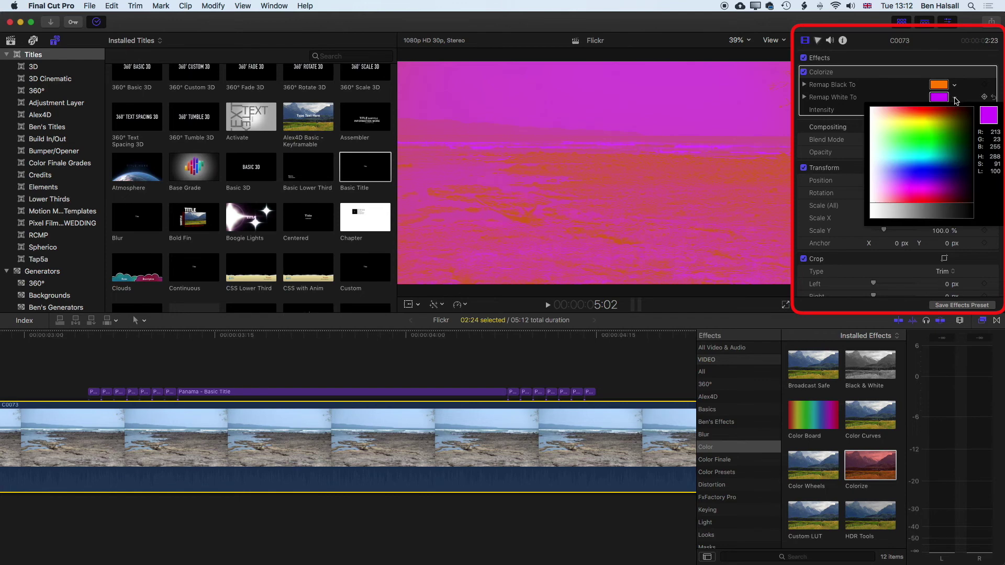
pyautogui.click(928, 134)
pyautogui.moveTo(928, 134); pyautogui.dragTo(919, 187)
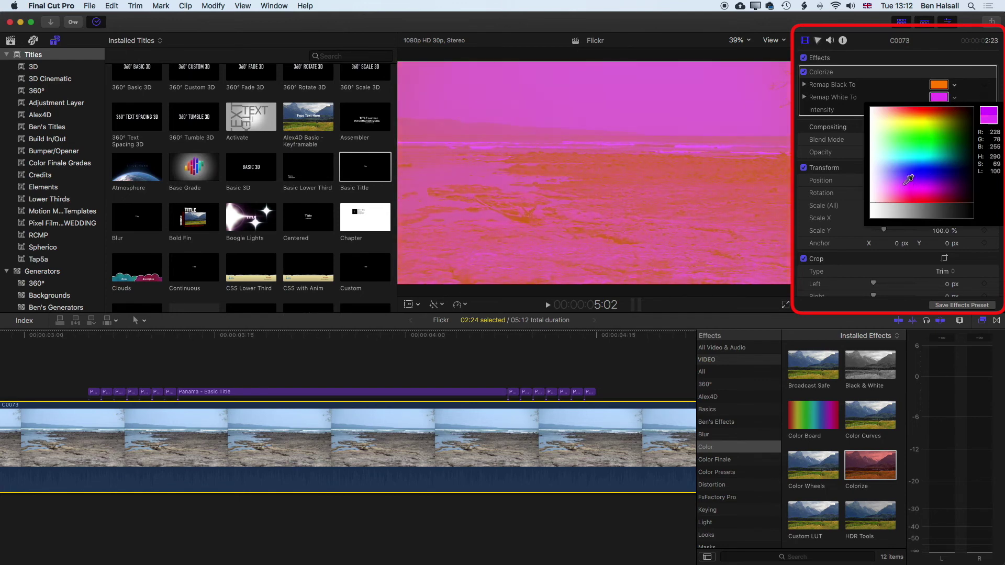
pyautogui.click(904, 187)
# Step: Remap the Colorize effect's black to a deep blue-violet and set the intensity to 87.48
pyautogui.click(955, 85)
pyautogui.click(908, 100)
pyautogui.moveTo(912, 97); pyautogui.dragTo(930, 175)
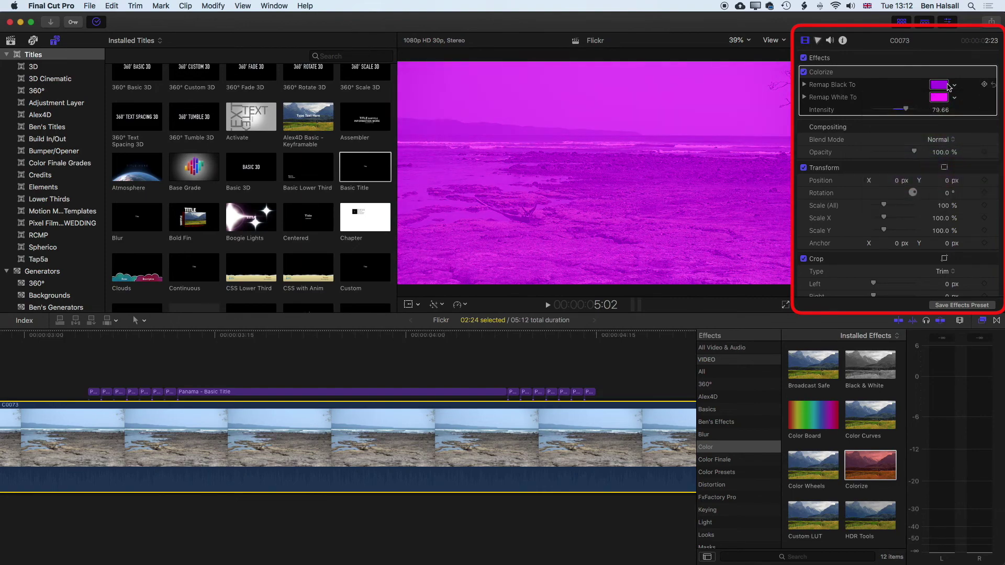
pyautogui.click(954, 85)
pyautogui.moveTo(905, 109); pyautogui.dragTo(911, 112)
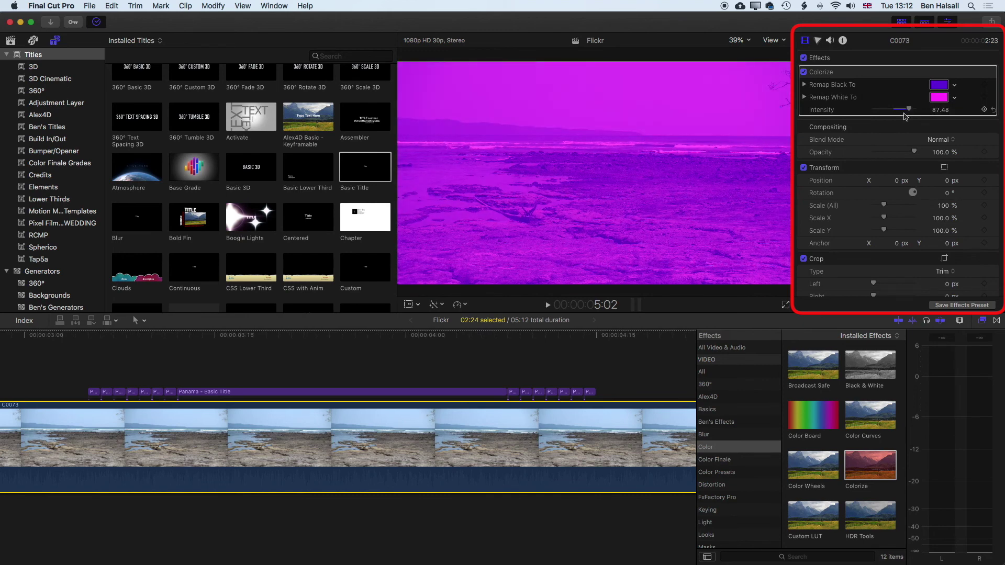
# Step: Play back the second Panama title over the recolored clip from 3:03, and review the whole timeline from near its start
pyautogui.click(73, 339)
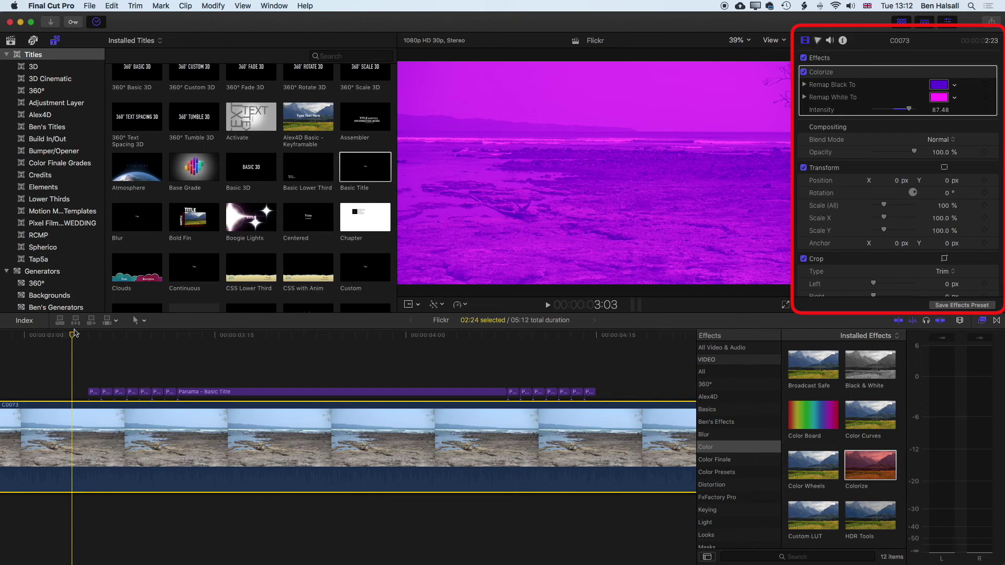
pyautogui.press('space')
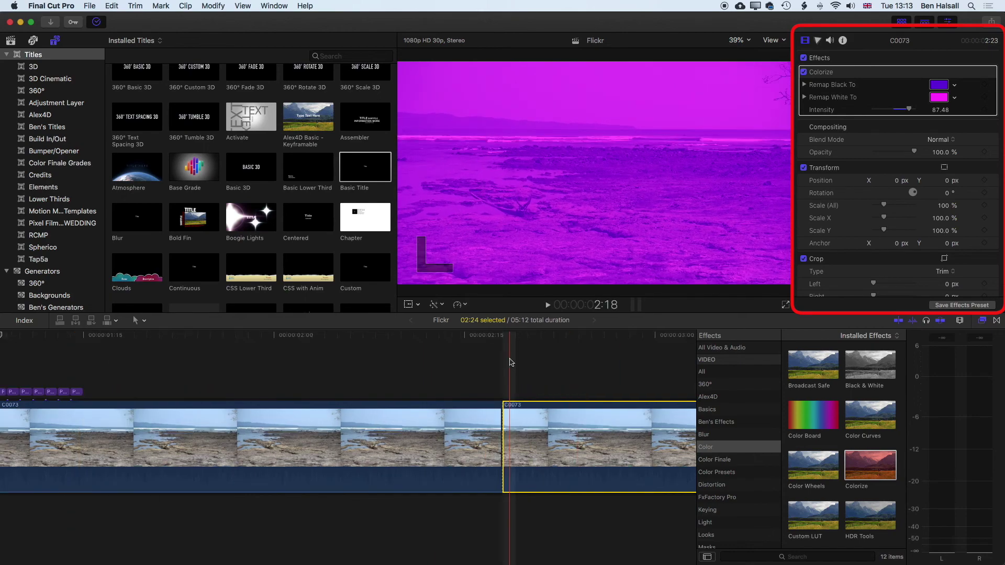
pyautogui.hotkey('shift', 'z')
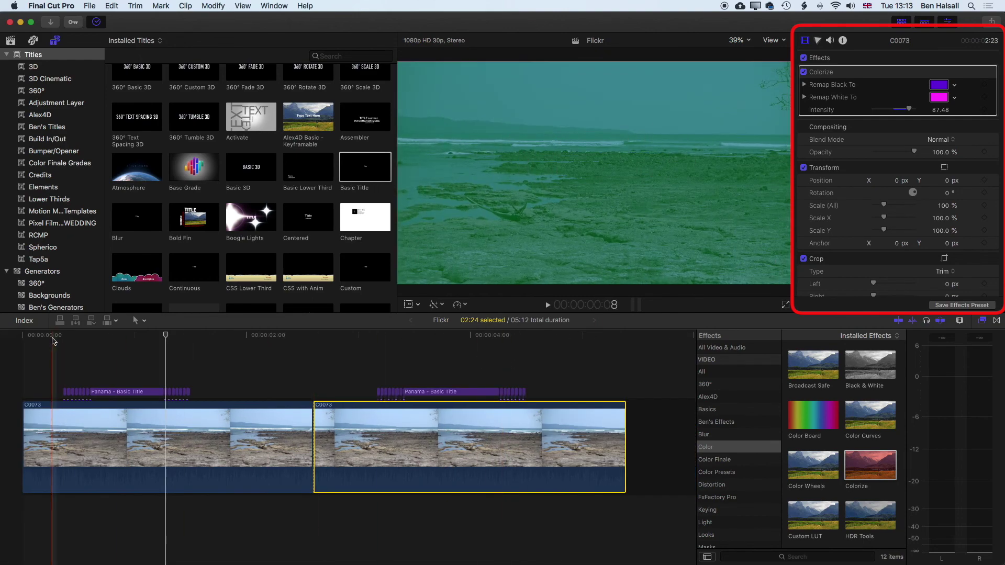
pyautogui.press('space')
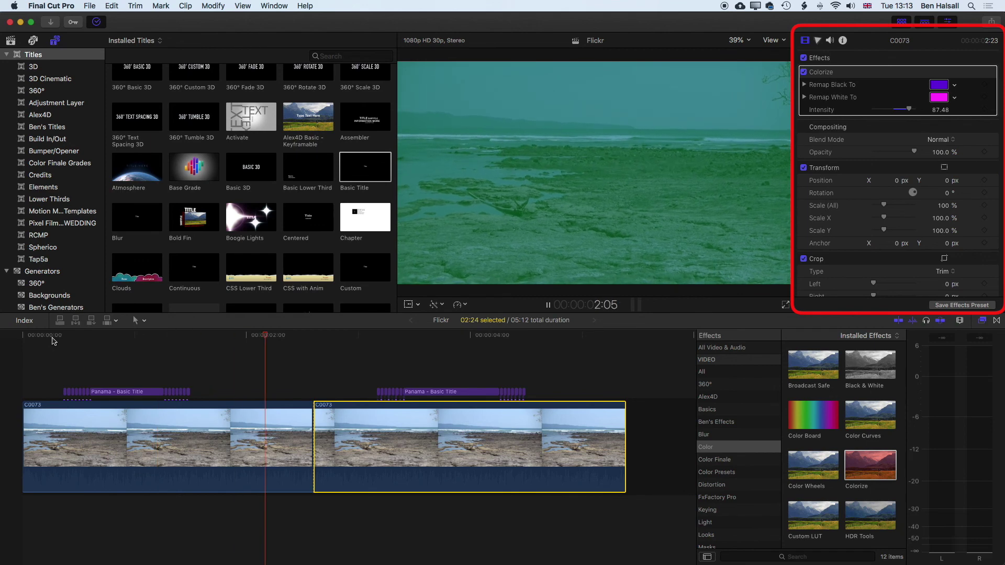
pyautogui.press('space')
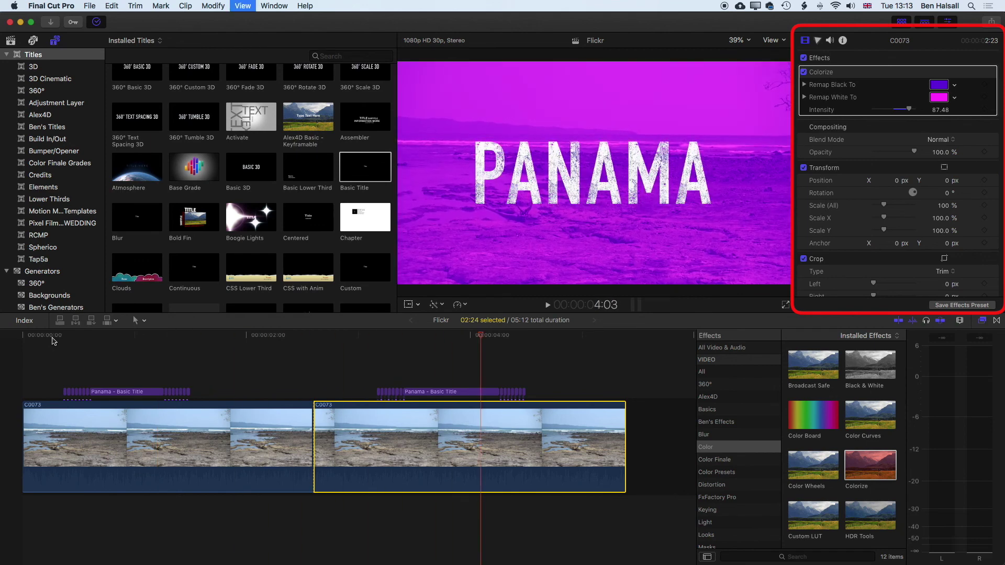